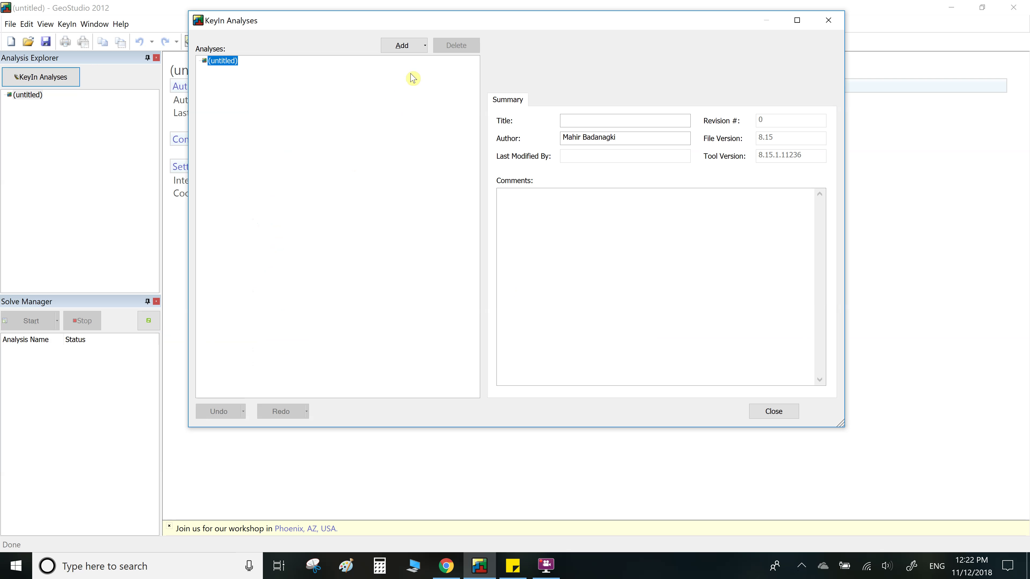
Add a SLOPE/W Limit Equilibrium analysis and name it Test1.
left_click(420, 46)
mouse_move(384, 73)
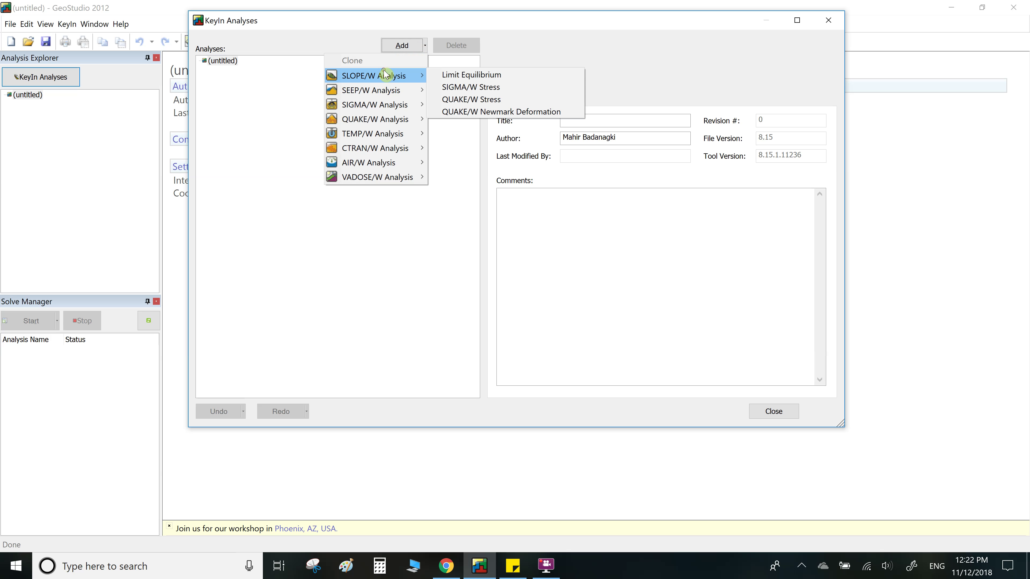
left_click(472, 77)
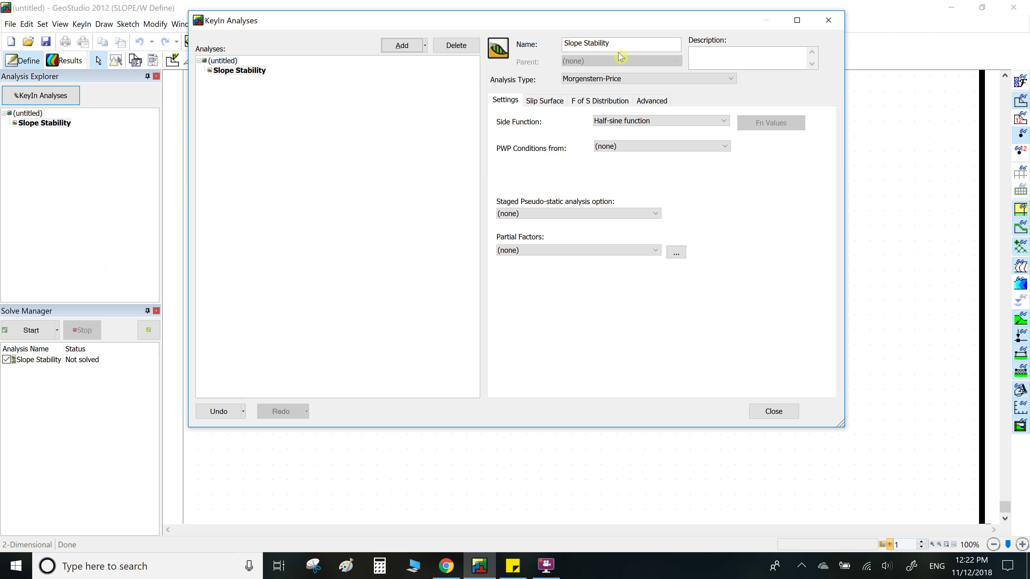
left_click_drag(632, 42, 530, 37)
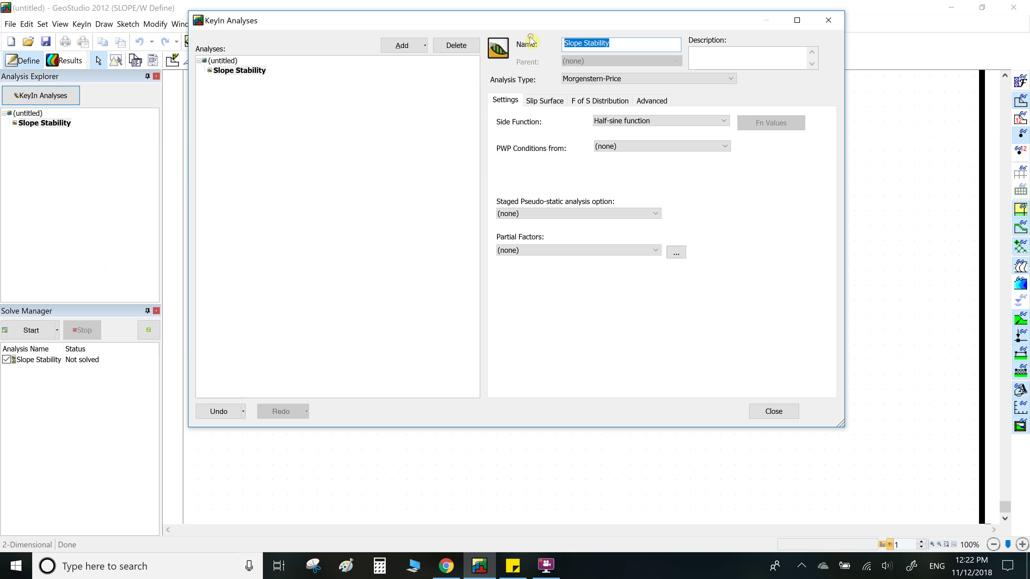
type("Test")
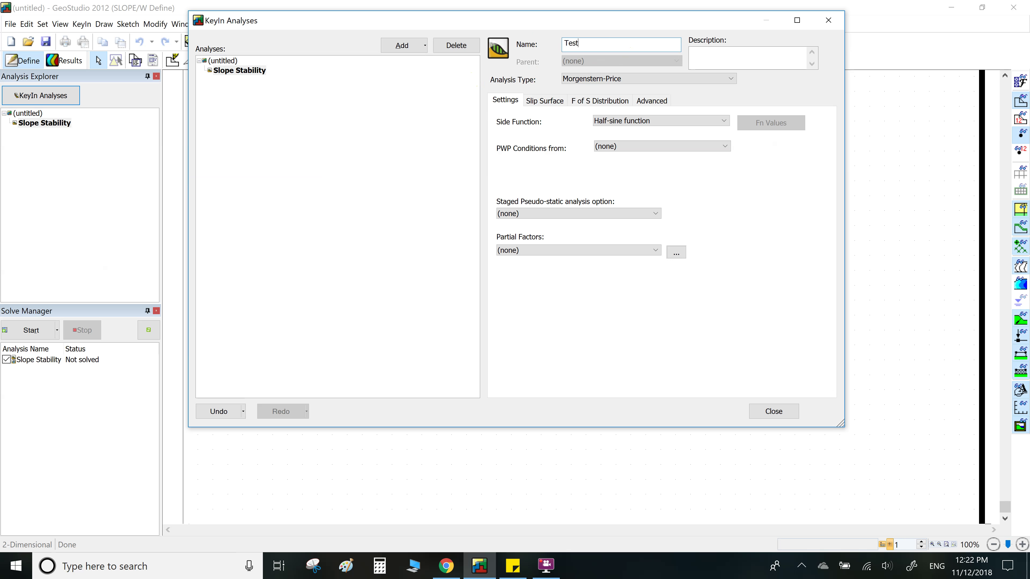
type("1")
Set the analysis type to Morgenstern-Price with a half-sine side function, and take PWP conditions from Piezometric Line.
left_click(611, 78)
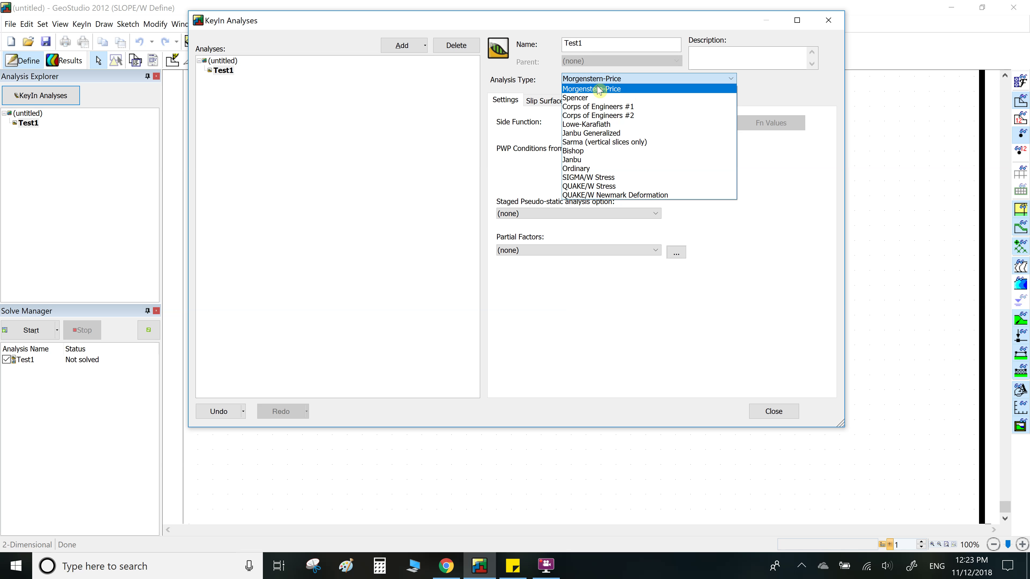
left_click(626, 89)
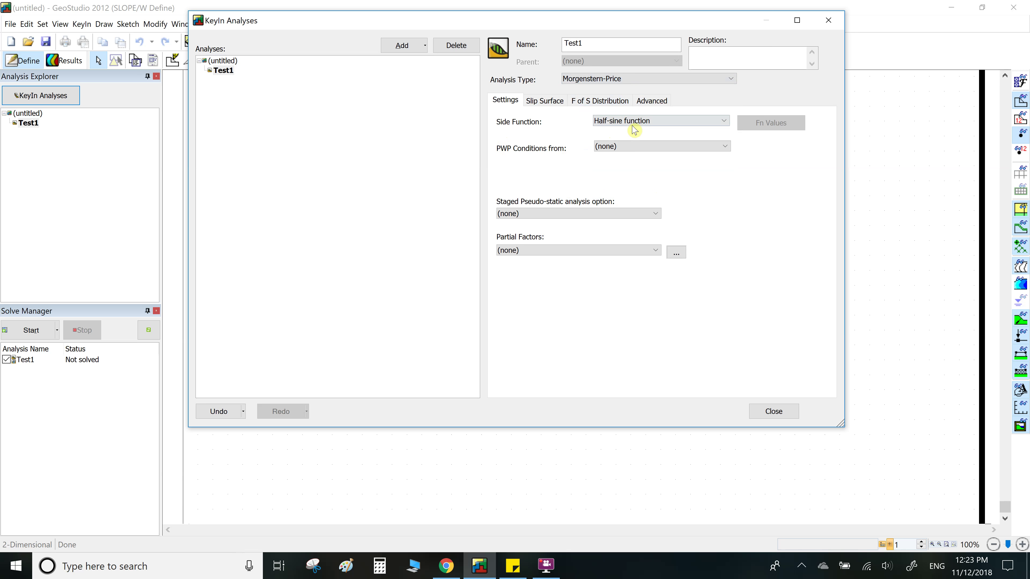
left_click(640, 121)
left_click(639, 121)
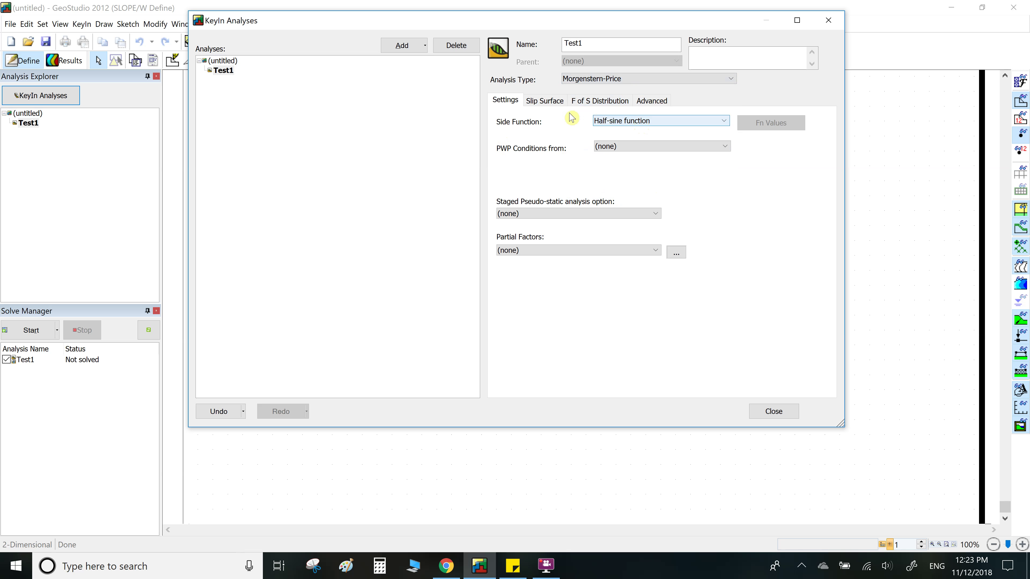
left_click(664, 147)
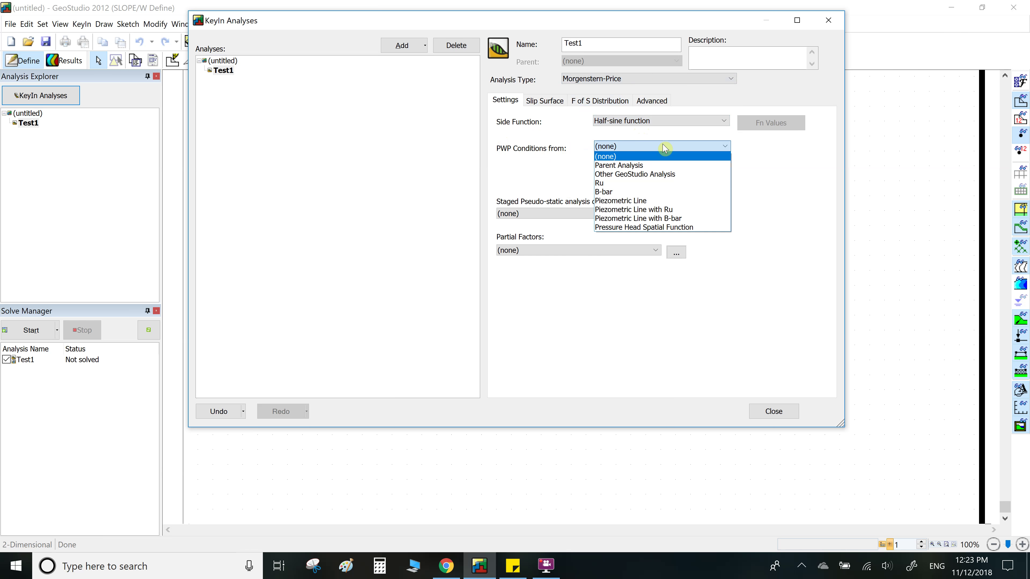
left_click(653, 201)
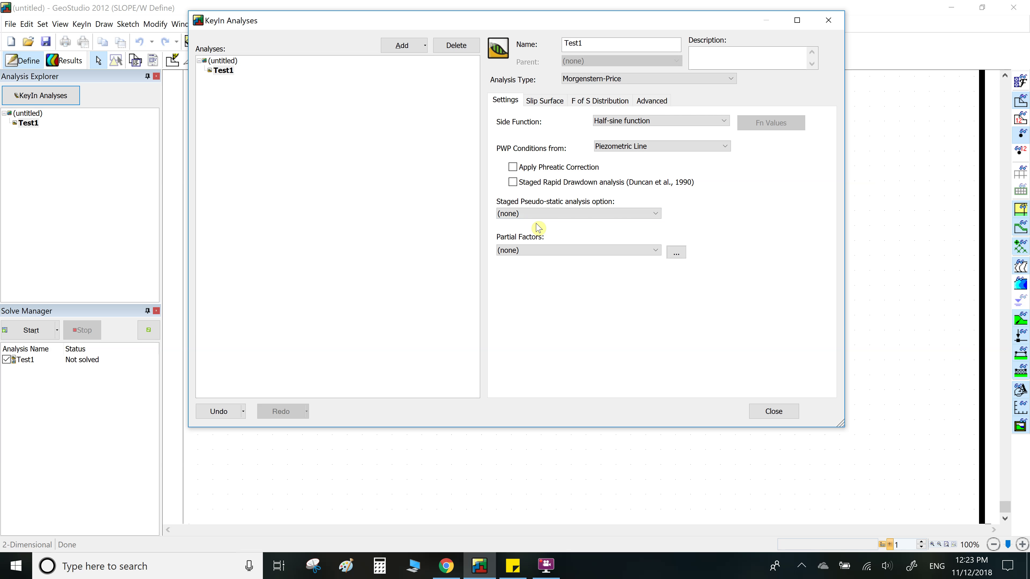
Choose Entry and Exit as the slip surface option for the Test1 analysis.
left_click(550, 101)
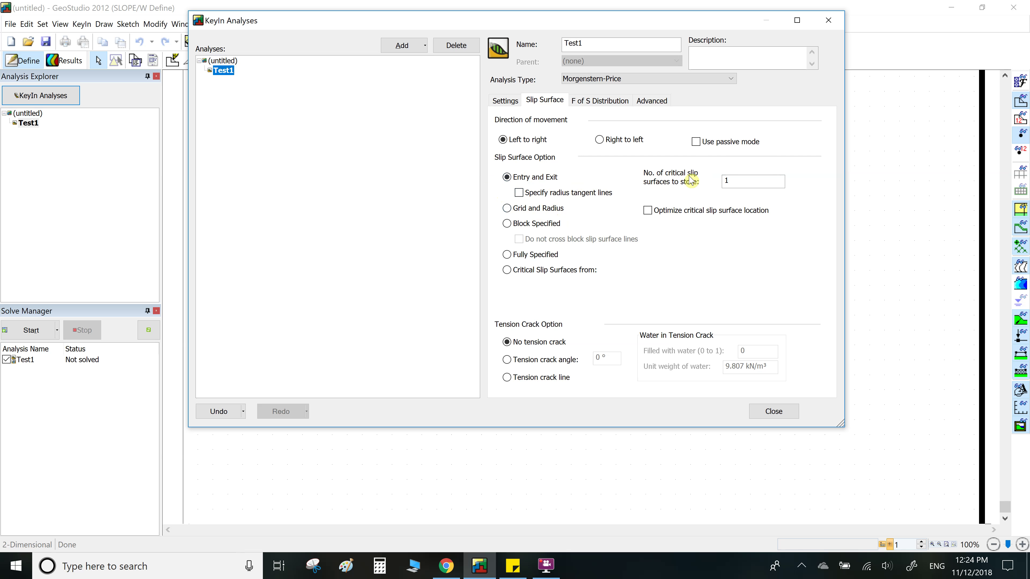
left_click(740, 182)
left_click_drag(741, 182, 724, 186)
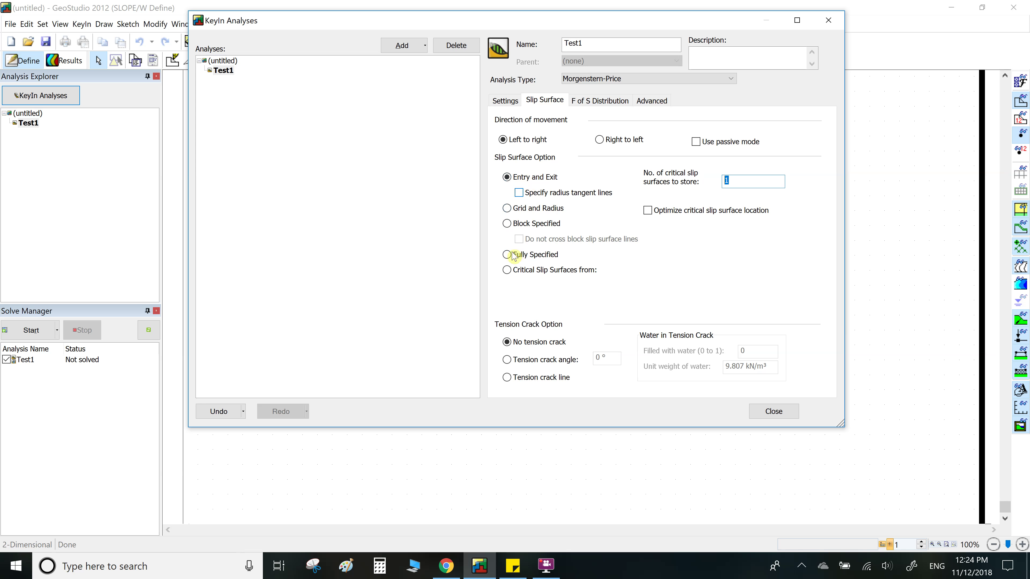
left_click(507, 270)
left_click(507, 179)
Review Test1's factor of safety distribution and advanced settings, including minimum slip surface depth and number of slices, and close the analysis definition.
left_click(600, 100)
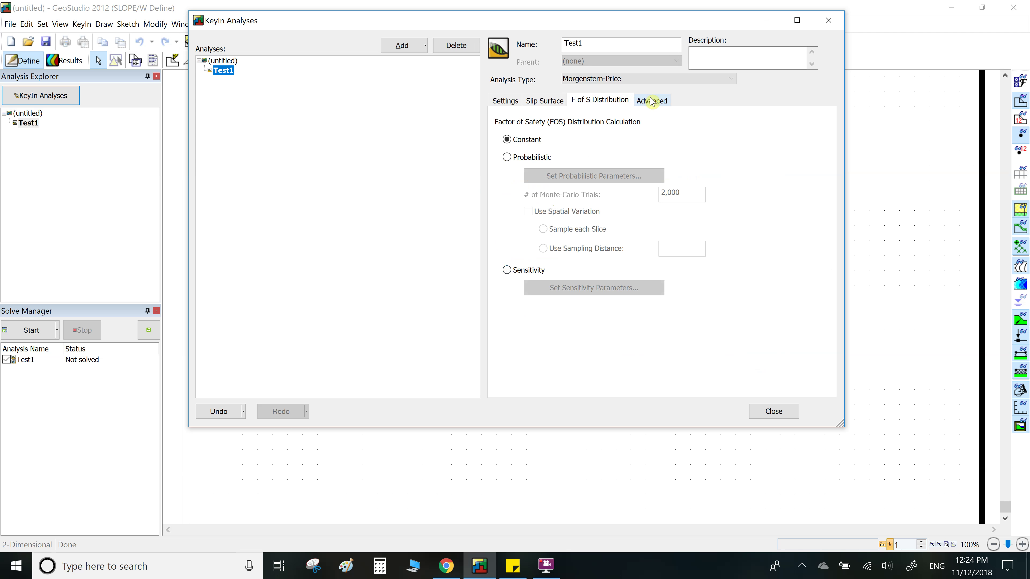
left_click(651, 100)
left_click(597, 103)
left_click(507, 101)
left_click(650, 104)
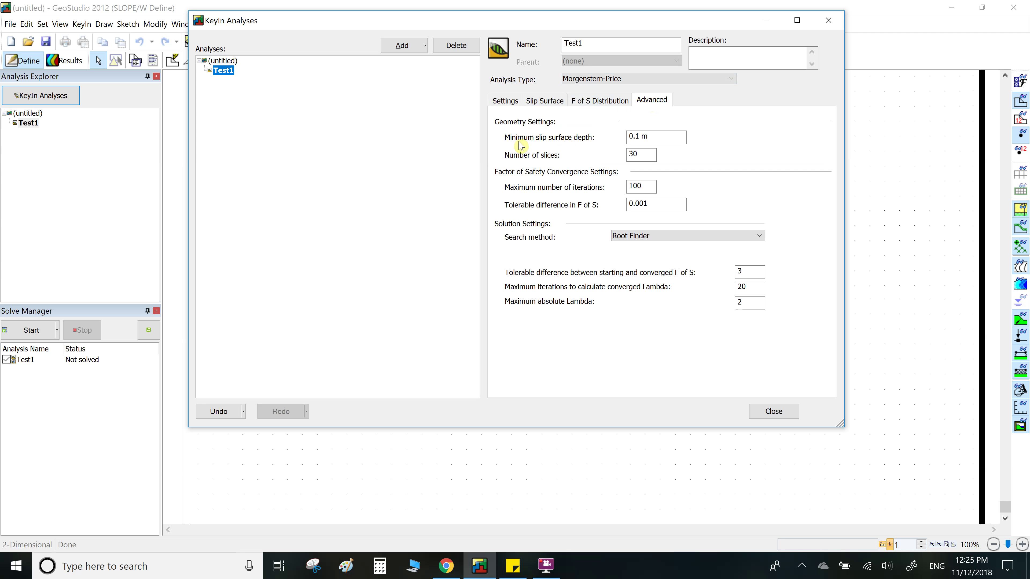
left_click(649, 137)
left_click_drag(659, 137, 621, 134)
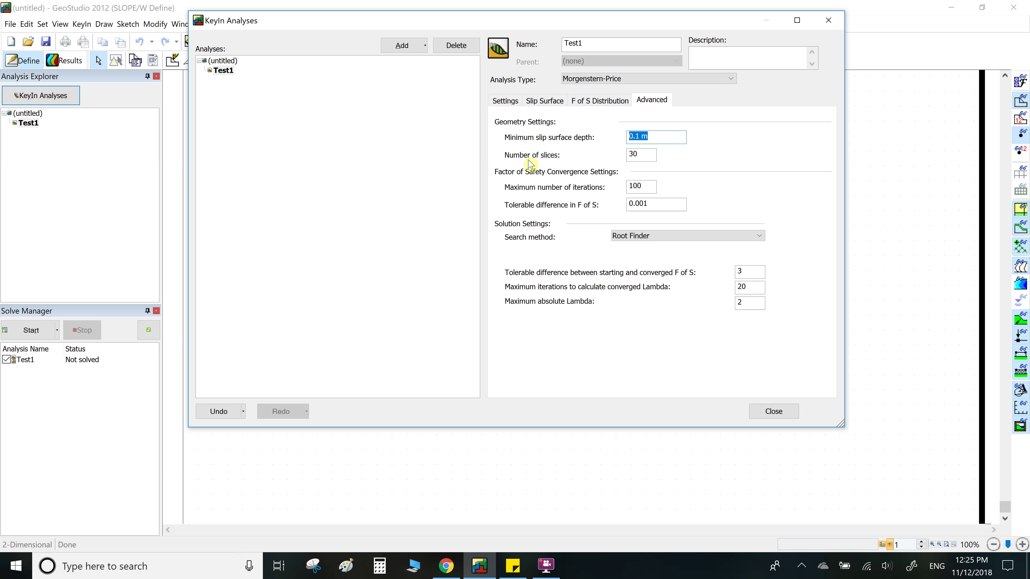
double_click(634, 158)
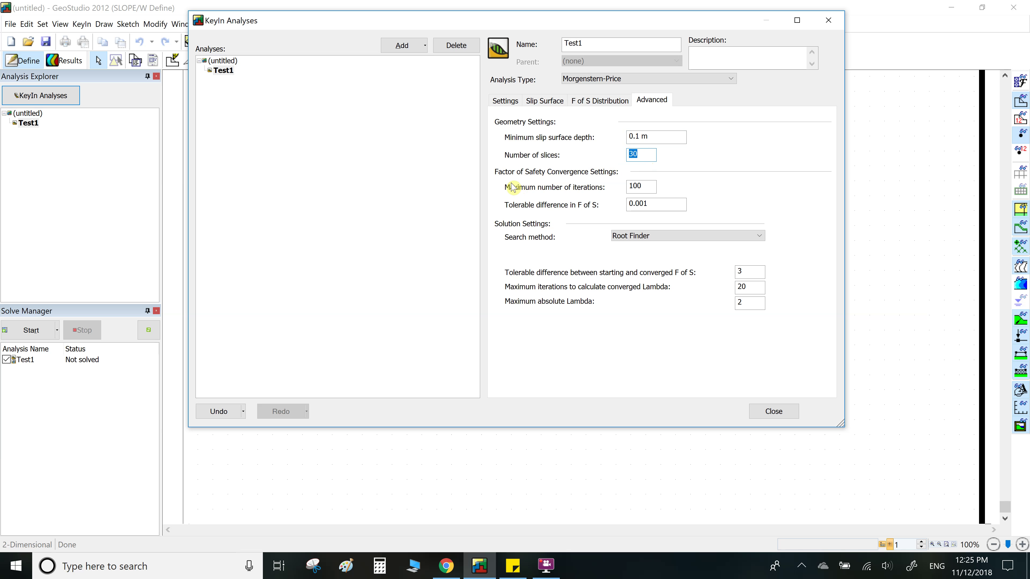
left_click(512, 99)
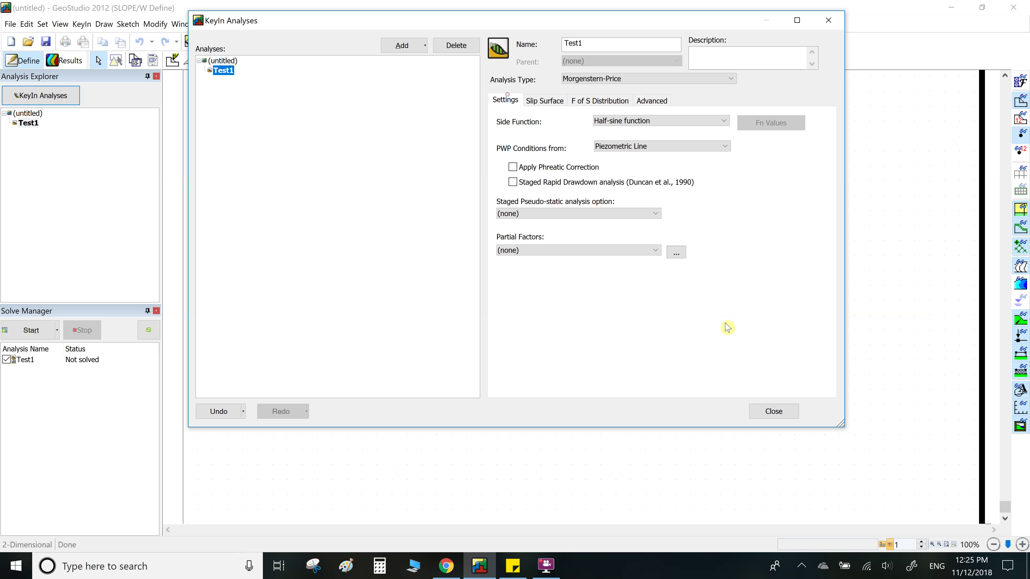
left_click(760, 414)
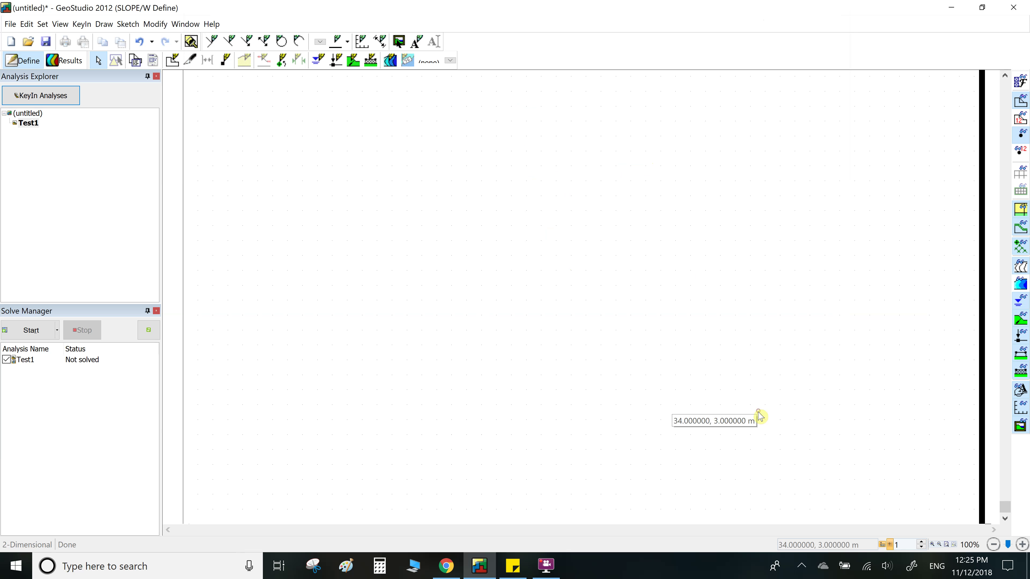
Sketch axes spanning -3 to 46 m in X and -3 to 33 m in Y, with auto increment size off.
scroll(592, 374, "down", 2)
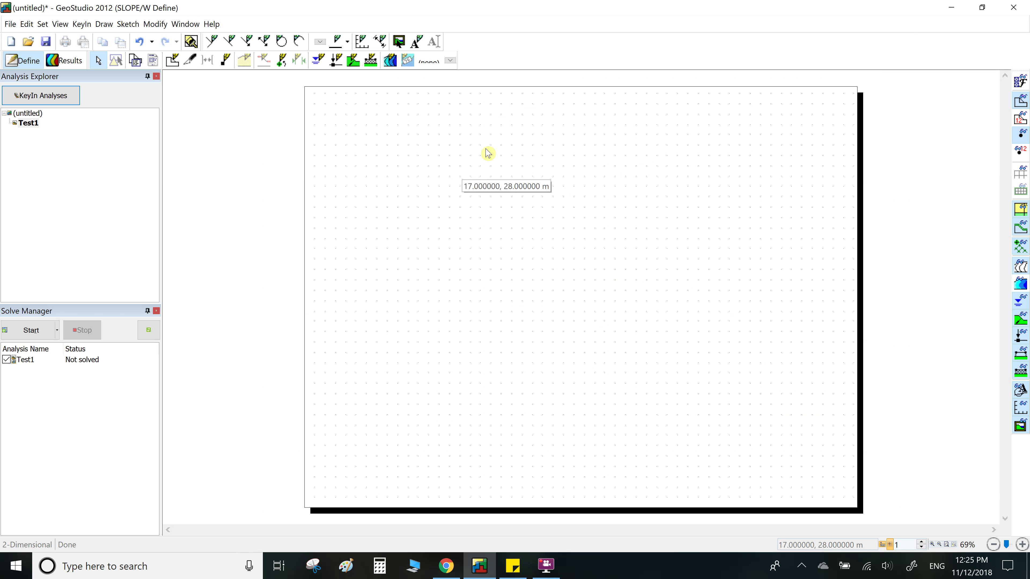
left_click(362, 41)
left_click(645, 351)
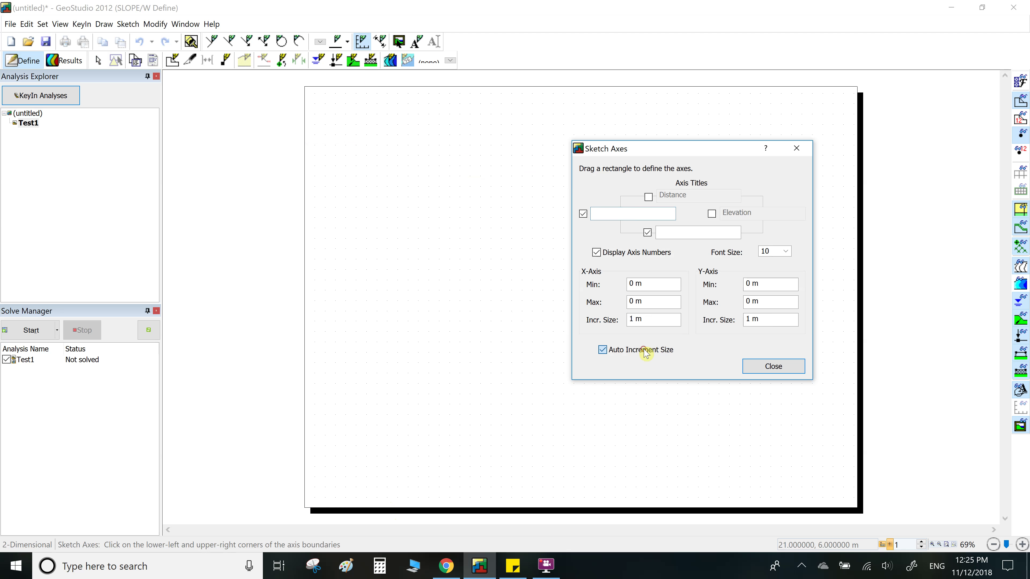
left_click(329, 485)
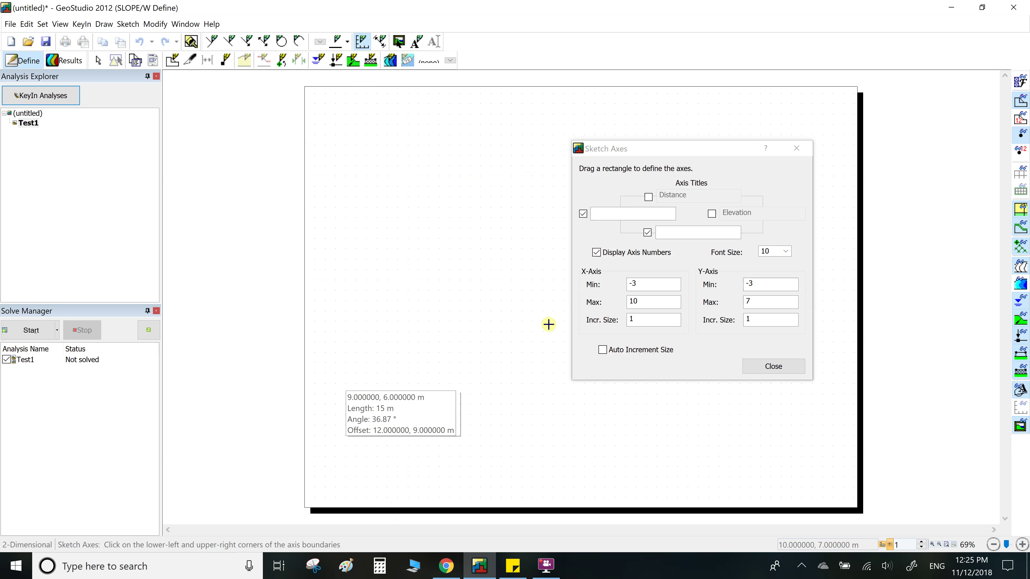
left_click(833, 113)
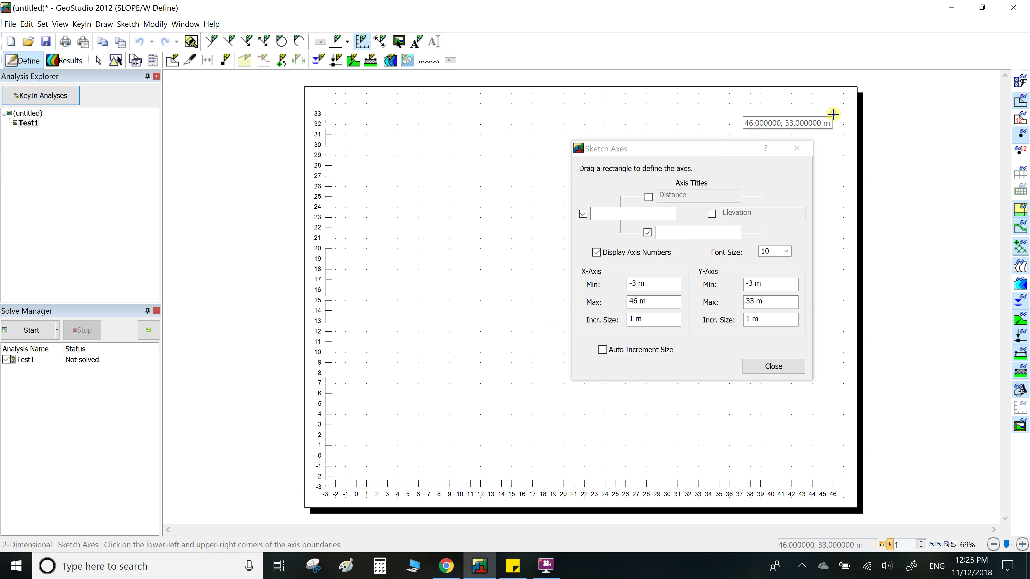
left_click(770, 367)
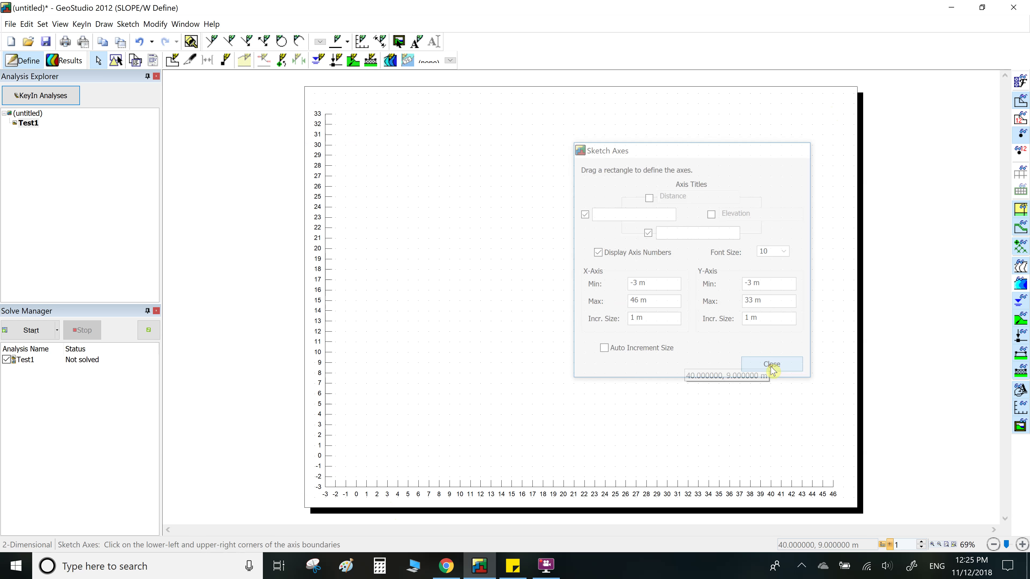
Sketch the lower slope outline with lines from (0, 0) to (35, 0), (35, 10) and (25, 10) m.
left_click(213, 43)
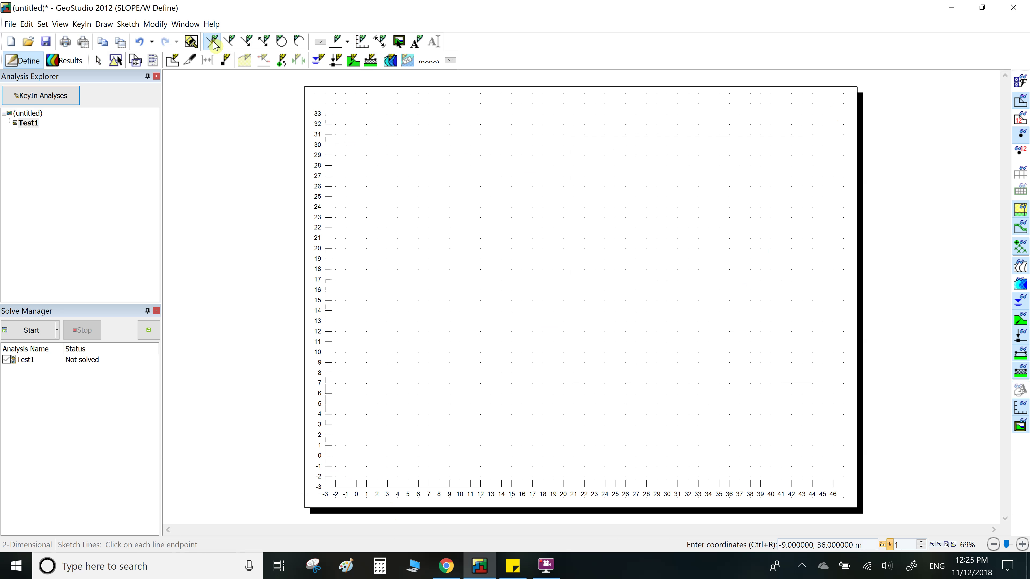
scroll(361, 435, "up", 1)
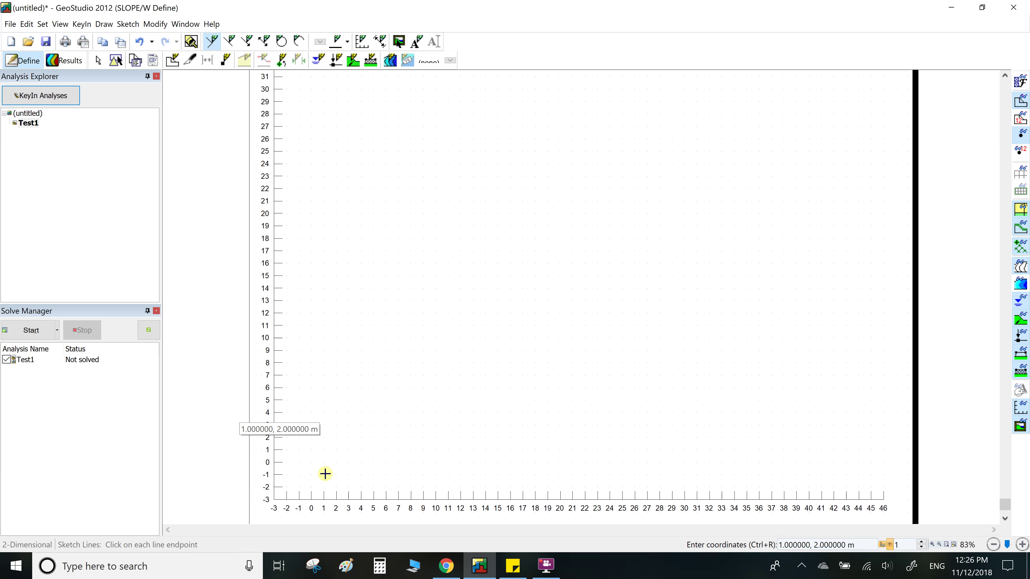
left_click(311, 463)
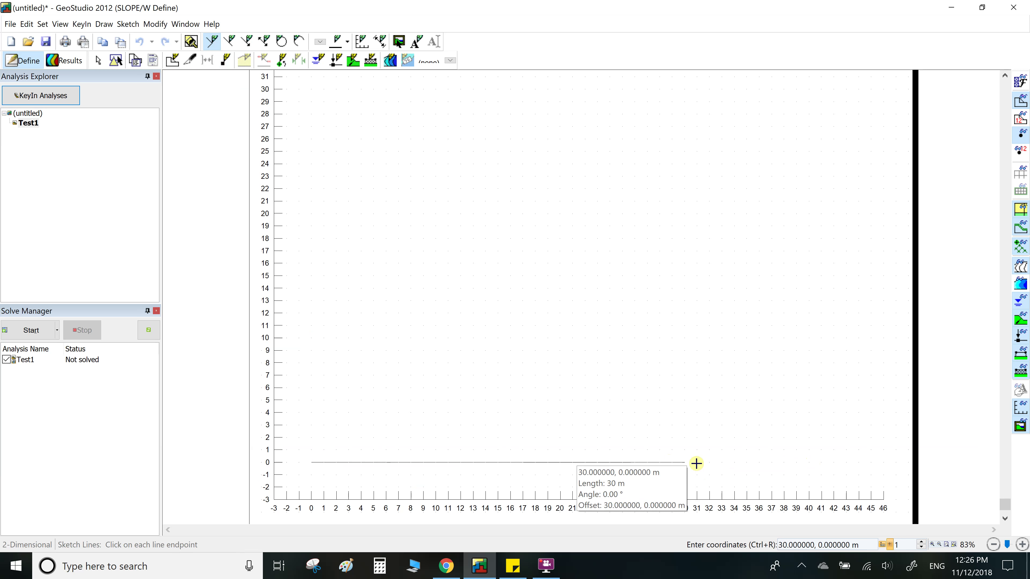
left_click(746, 459)
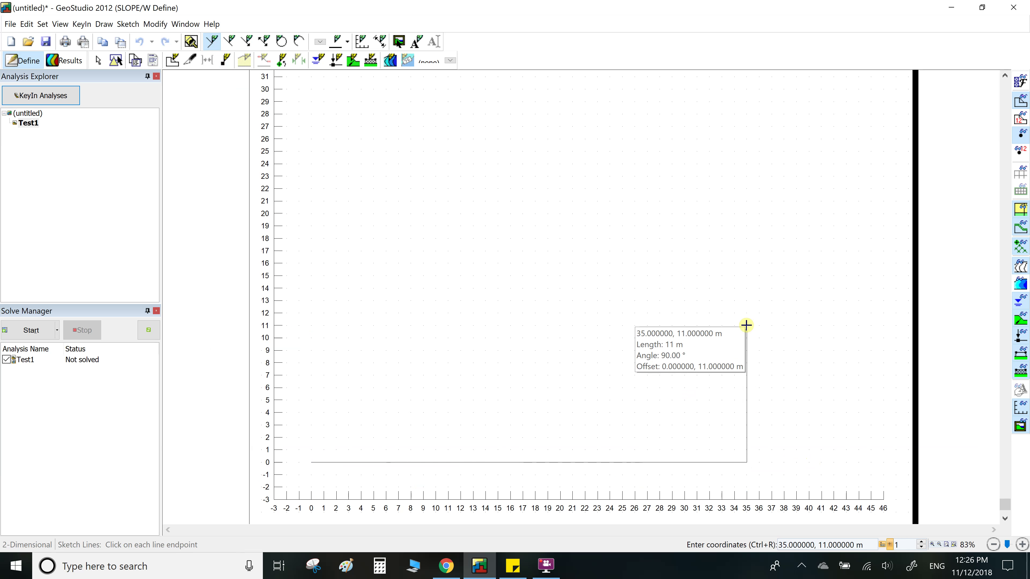
left_click(746, 337)
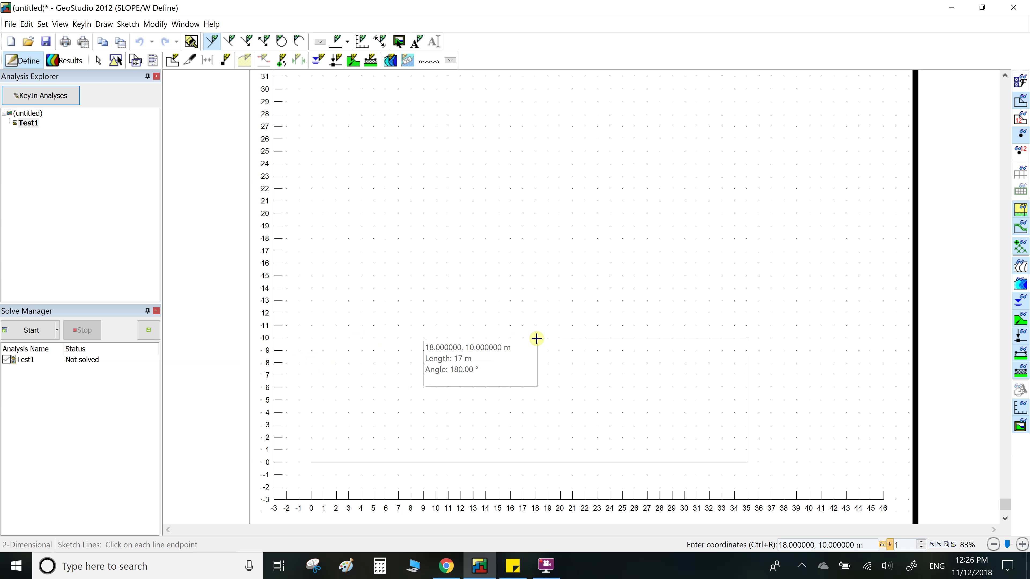
left_click(617, 339)
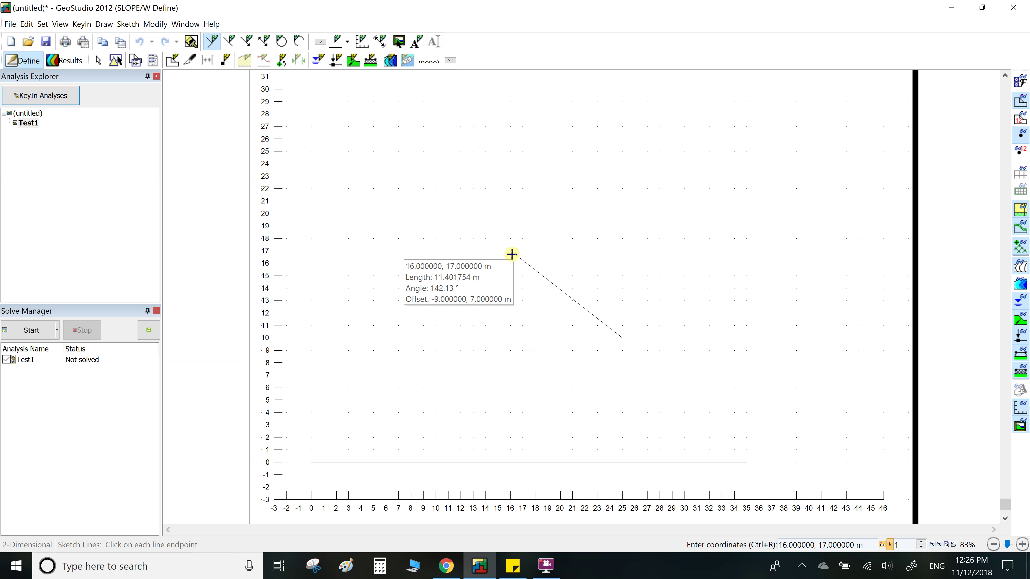
Continue the outline from (25, 10) through (15, 17) and (0, 17) back to (0, 0) m and finish the line.
left_click(498, 251)
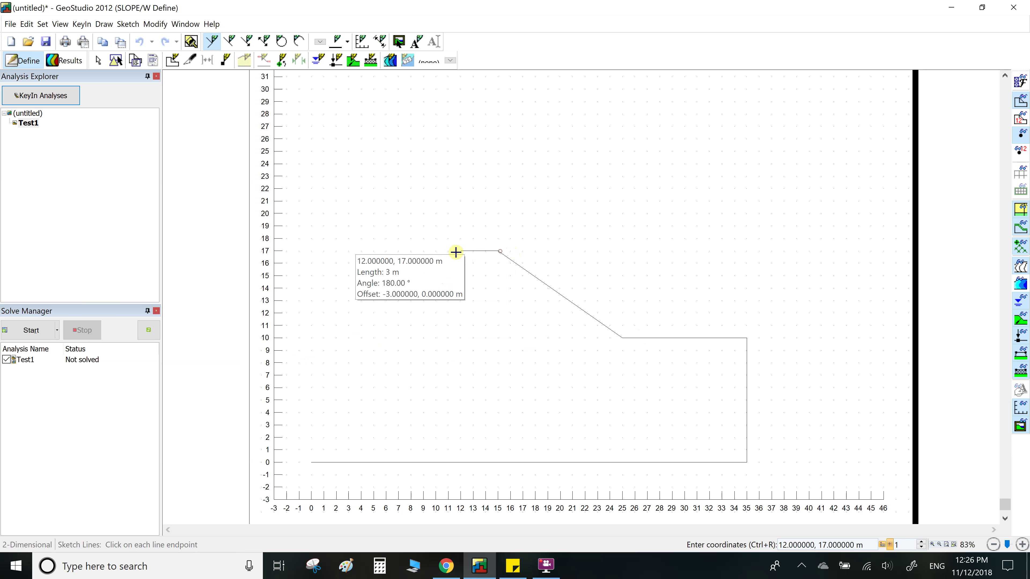
left_click(309, 251)
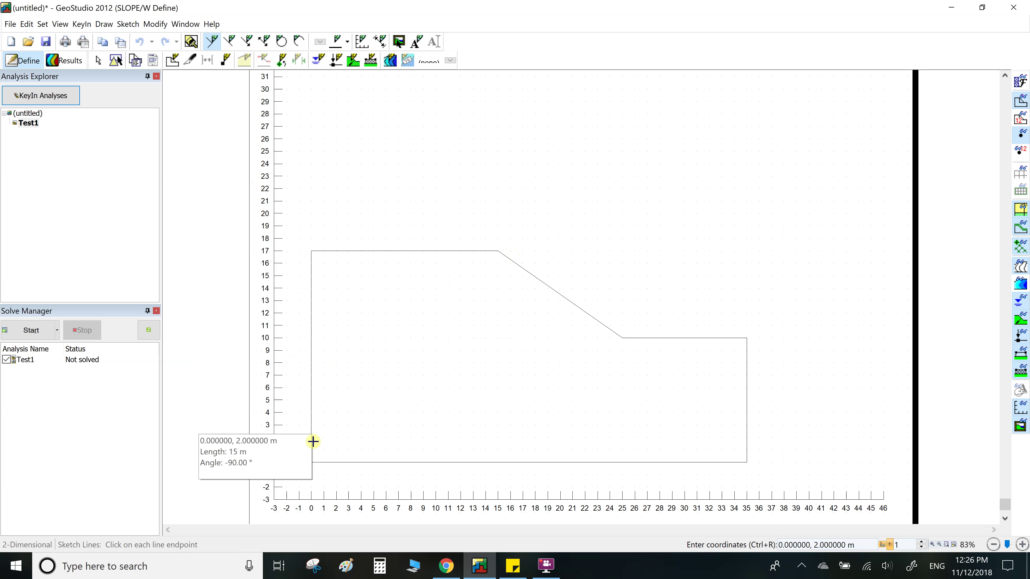
left_click(313, 459)
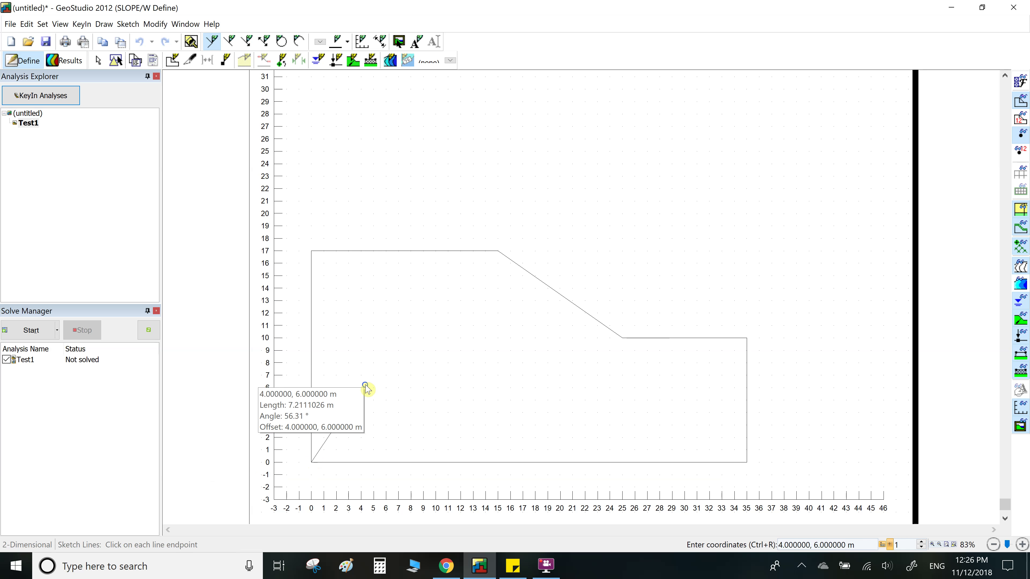
right_click(363, 384)
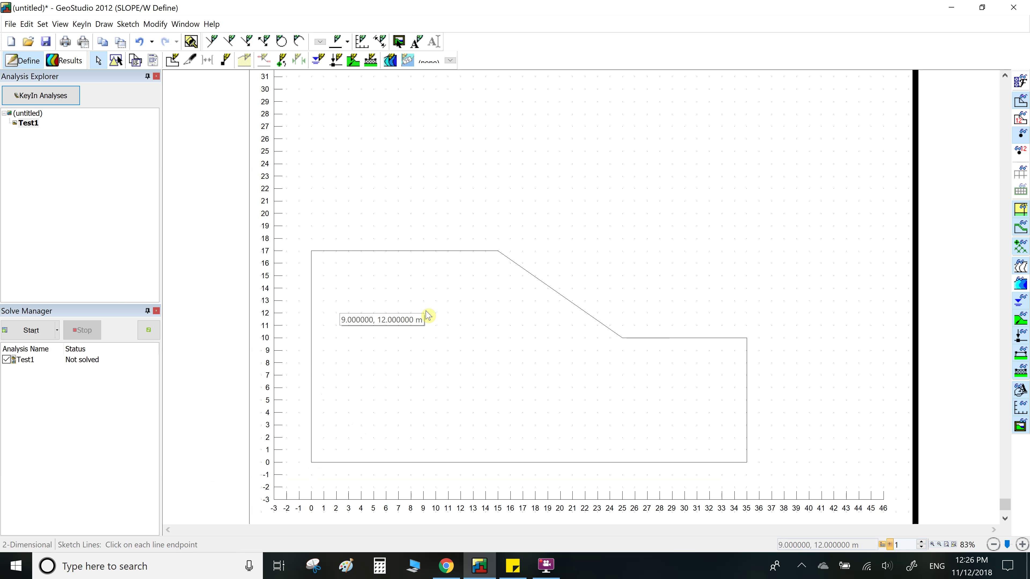
Undo the last three sketched lines forming the slope face, the crest and the vertical edge at X = 0.
key("ctrl+z")
key("ctrl+z")
key("ctrl+z")
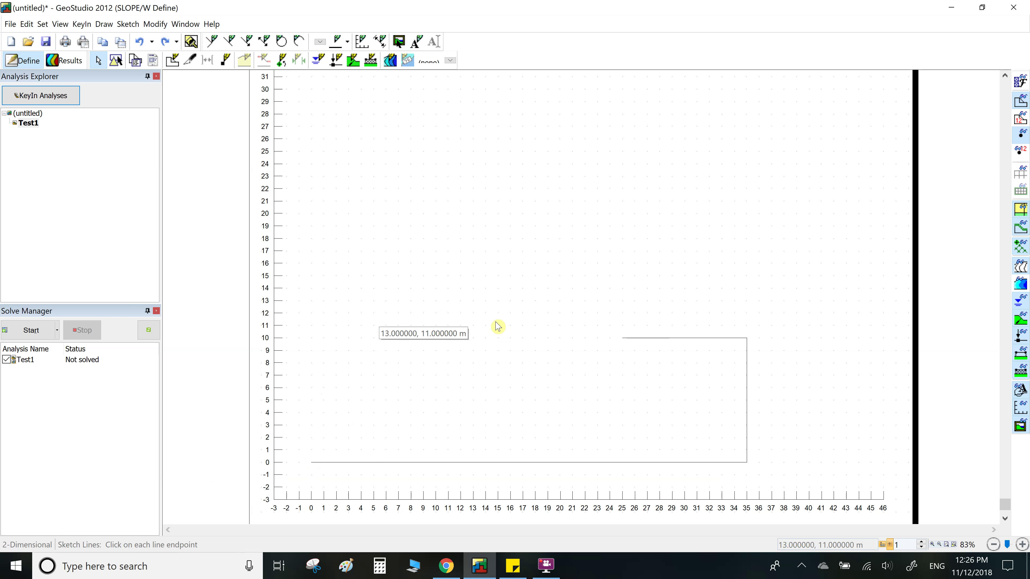
Sketch the remaining outline with lines from (0, 0) through (0, 18) and (9, 18) to (25, 10) m.
left_click(211, 41)
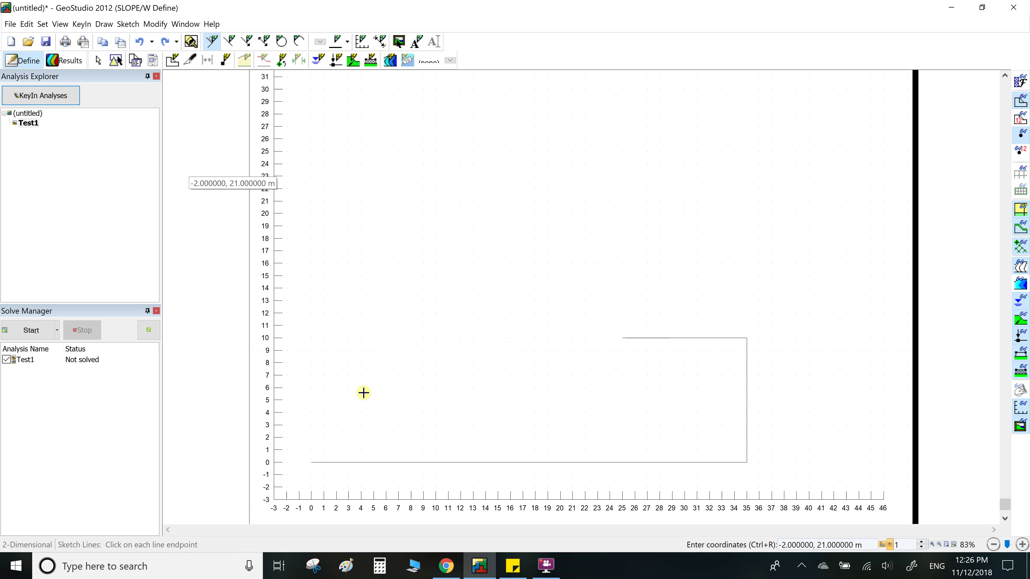
left_click(309, 463)
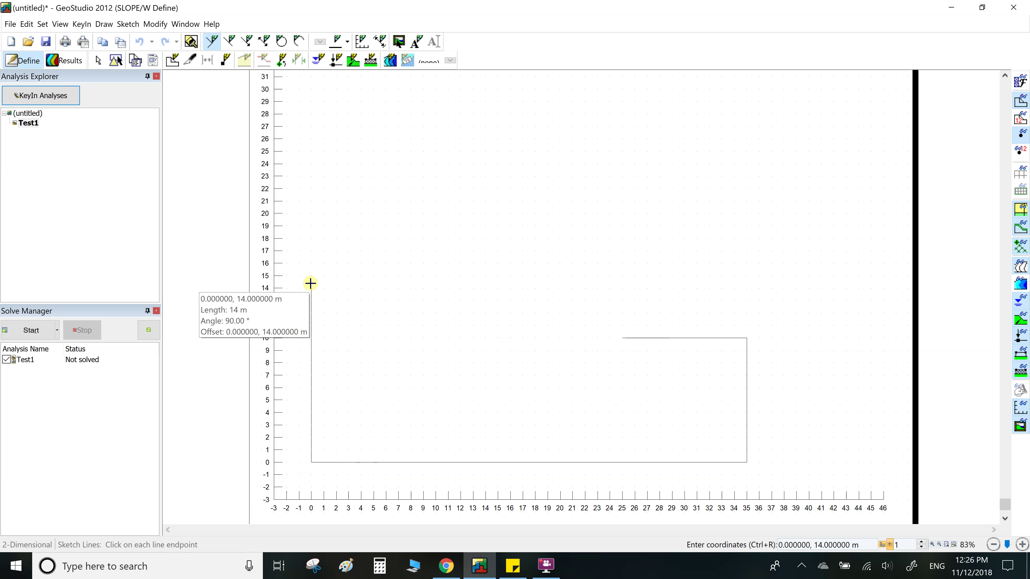
left_click(311, 239)
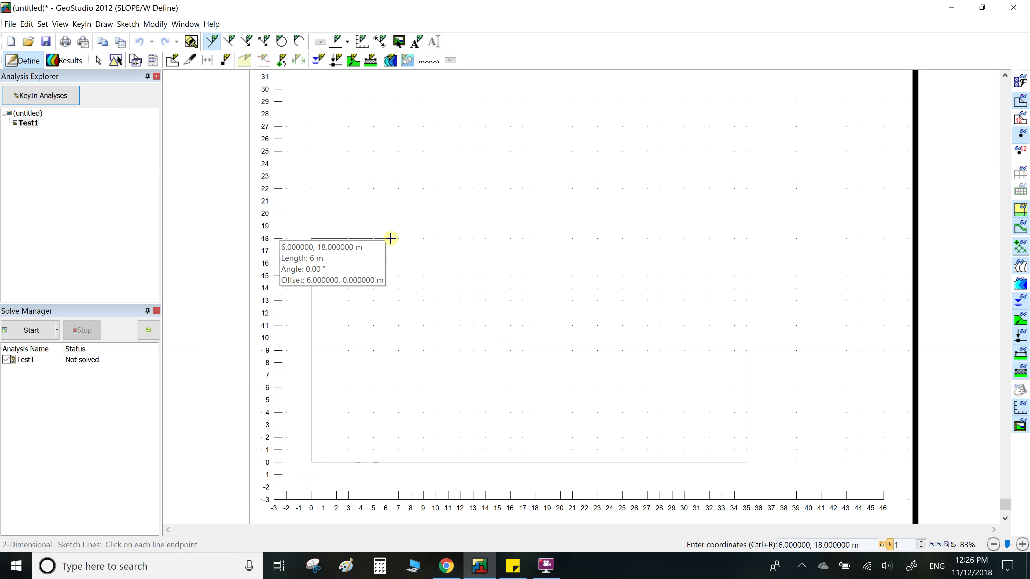
left_click(423, 239)
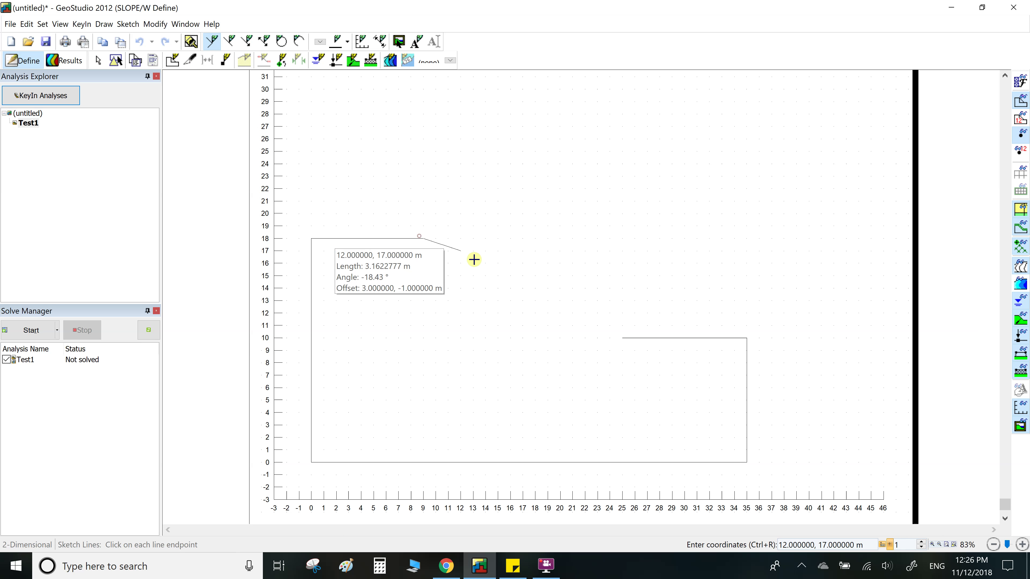
left_click(622, 338)
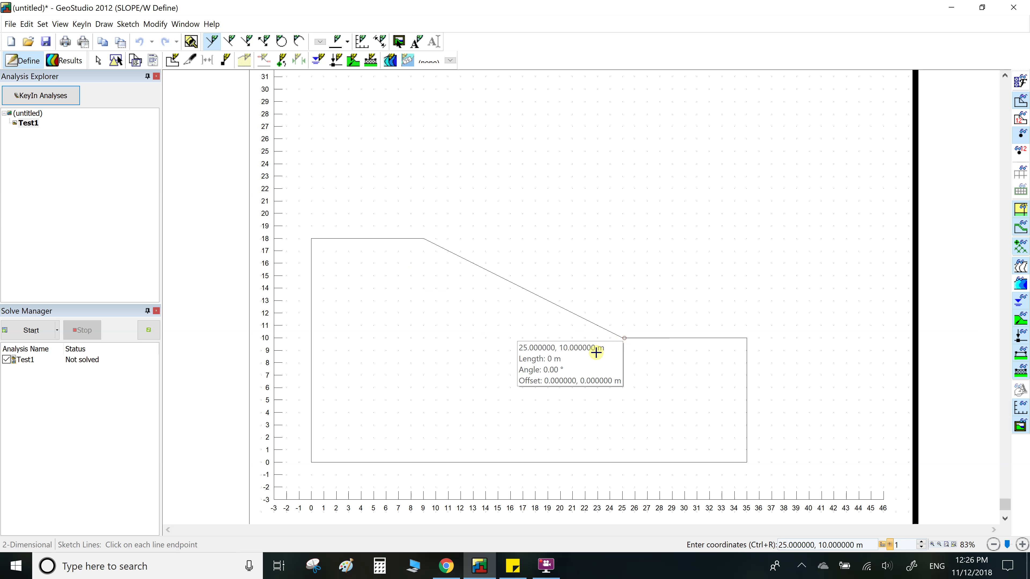
right_click(540, 350)
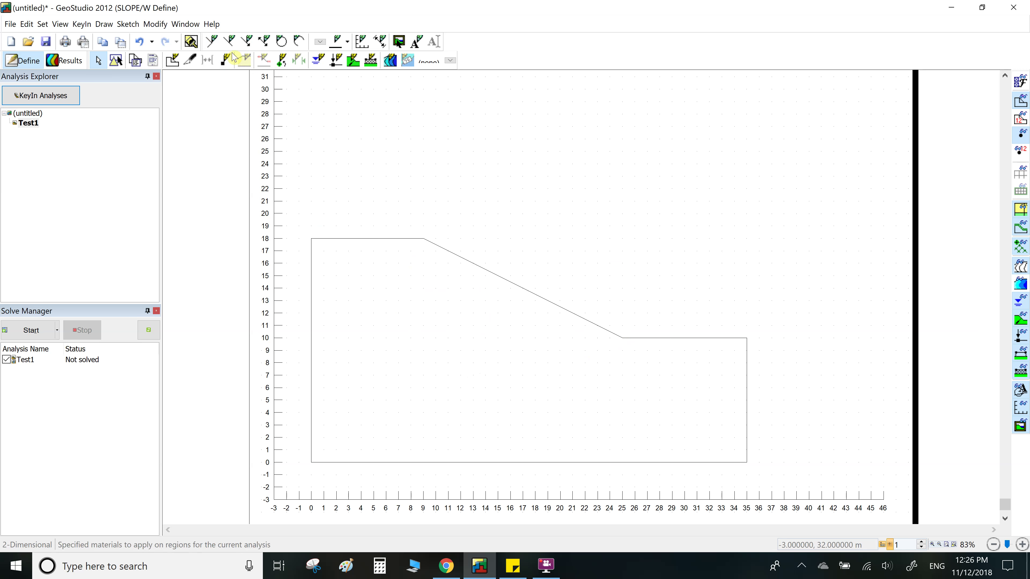
Sketch two horizontal layer boundaries, from (17, 14) to (0, 14) m and from (35, 7) to (0, 7) m.
left_click(215, 45)
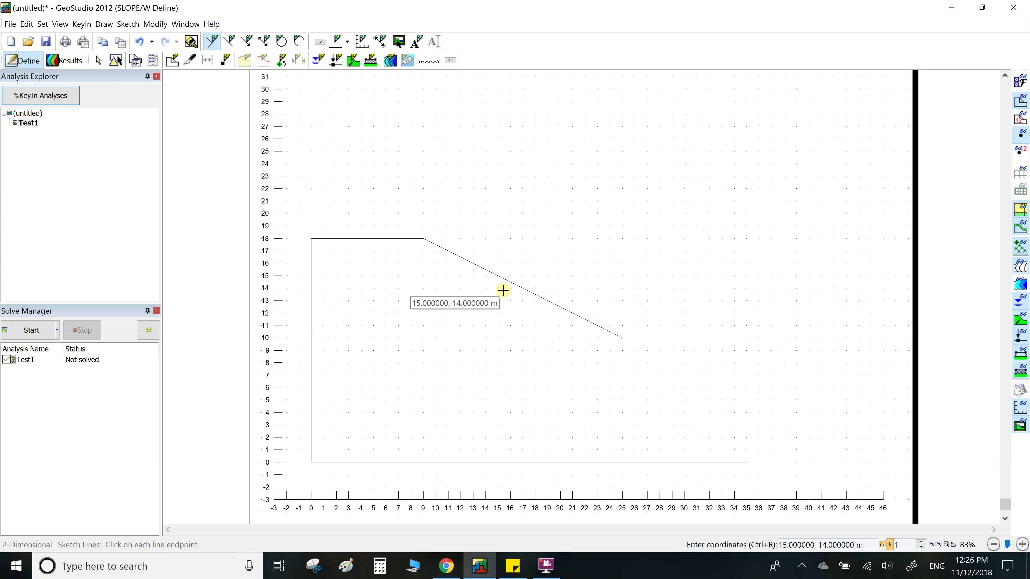
left_click(471, 284)
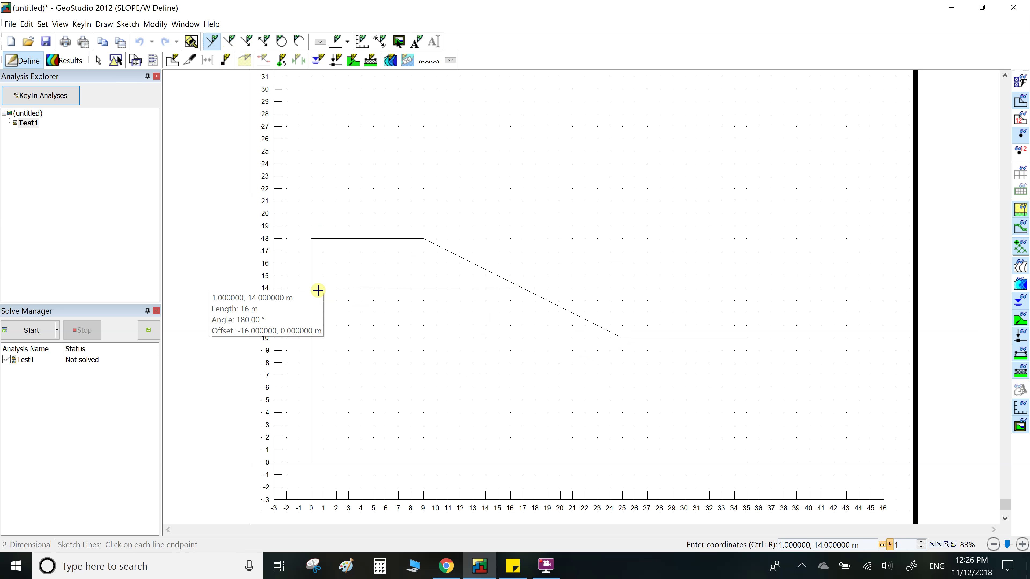
left_click(311, 290)
right_click(371, 345)
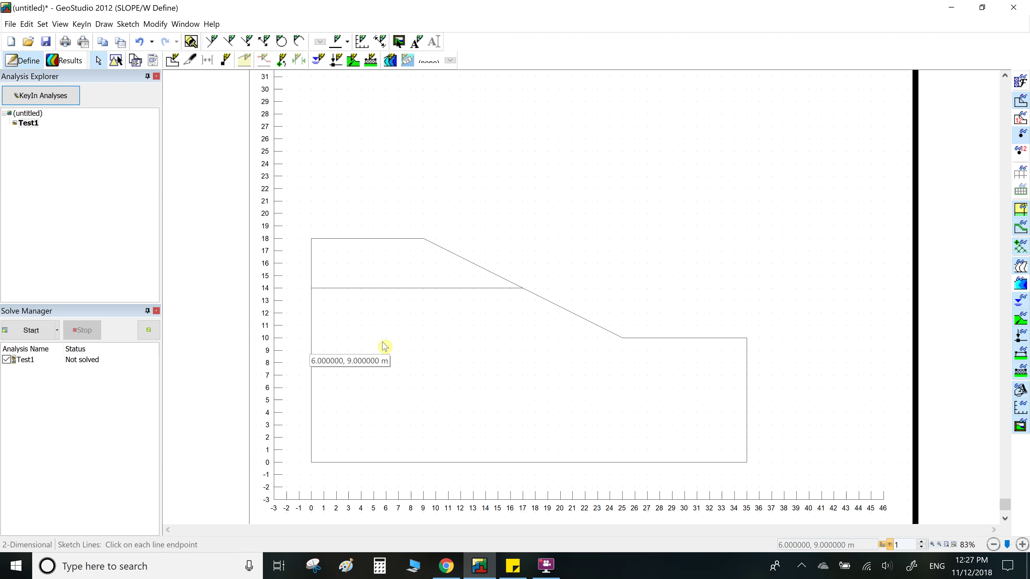
left_click(217, 43)
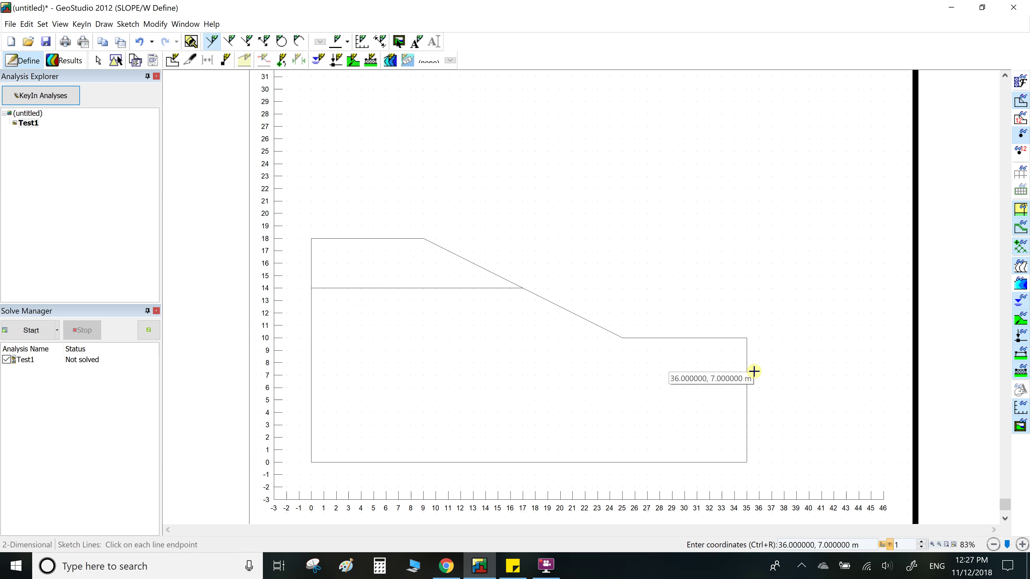
left_click(744, 372)
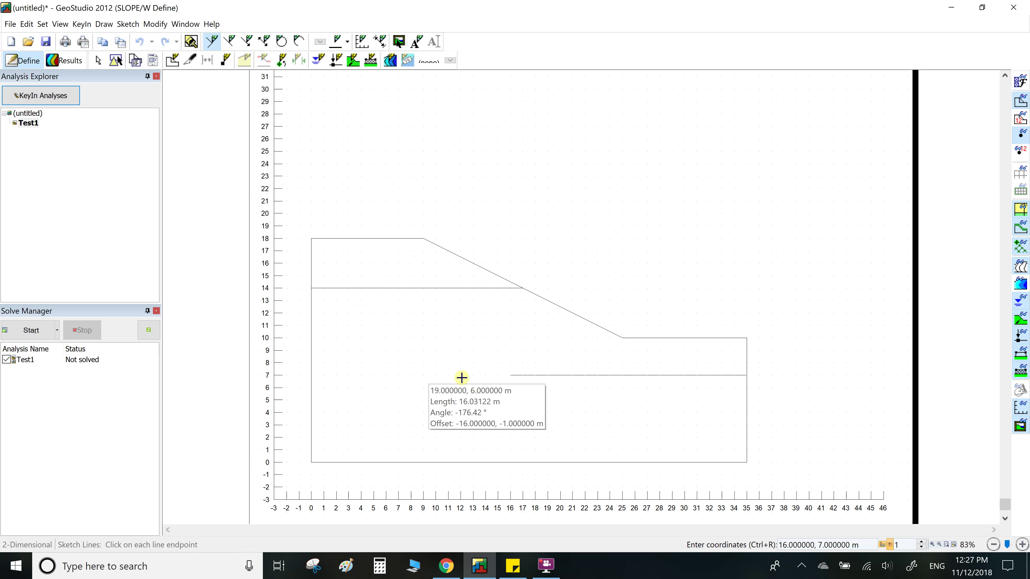
left_click(311, 376)
right_click(358, 361)
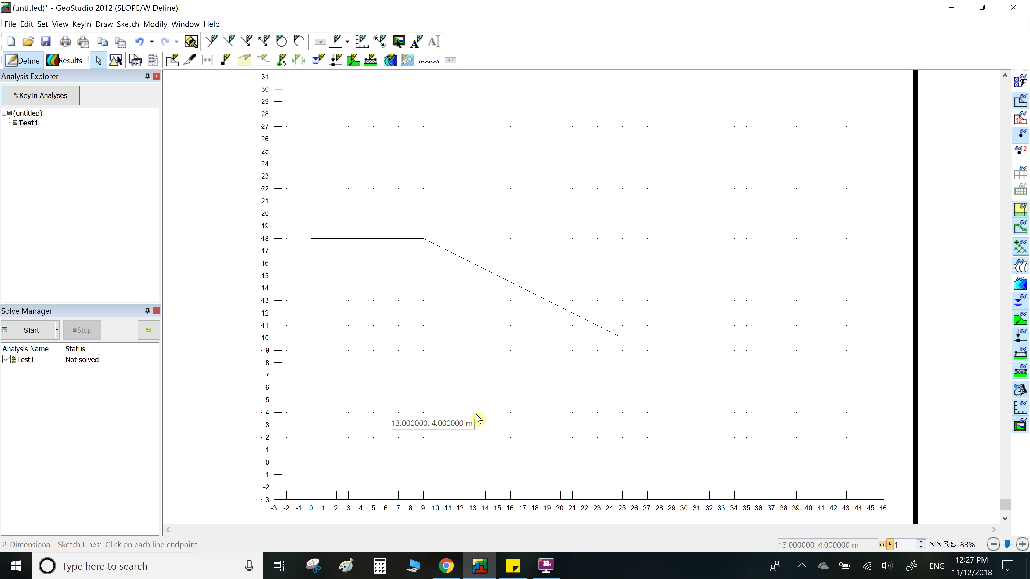
Draw the bottom layer as a polygon region with corners (0, 0), (0, 7), (35, 7) and (35, 0) m.
scroll(479, 419, "up", 1)
scroll(480, 405, "down", 1)
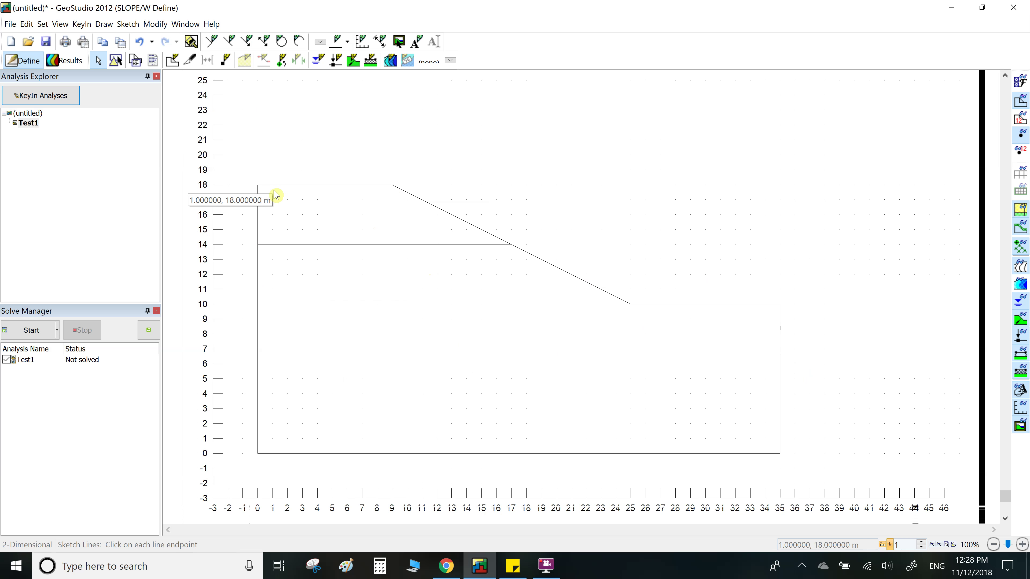
left_click(172, 60)
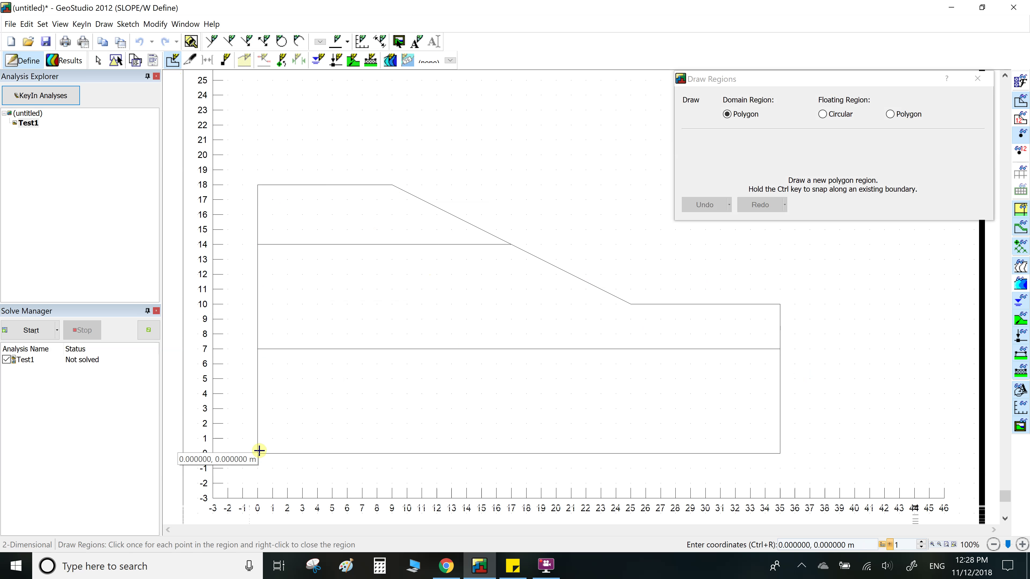
left_click(258, 453)
left_click(258, 349)
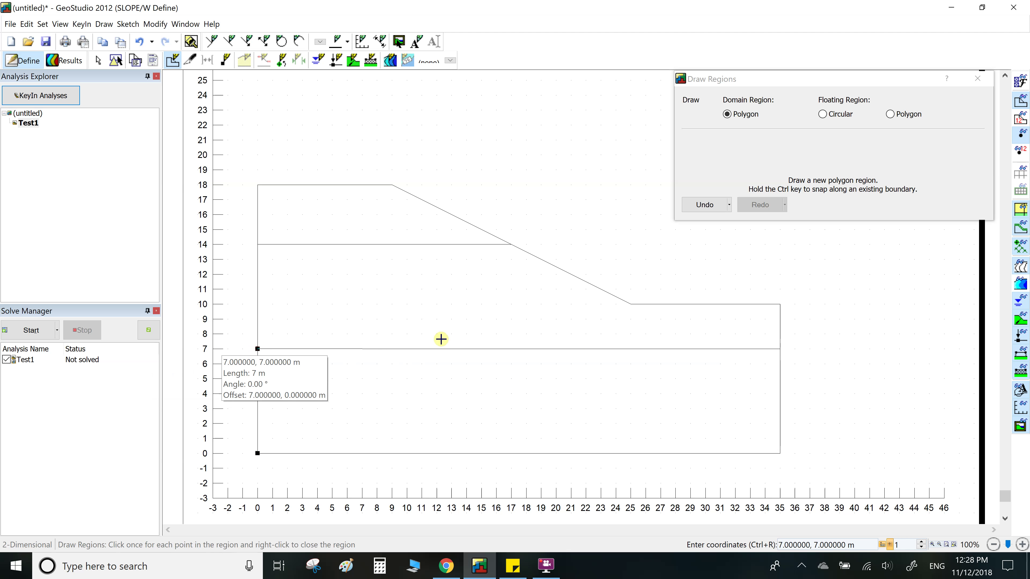
left_click(780, 349)
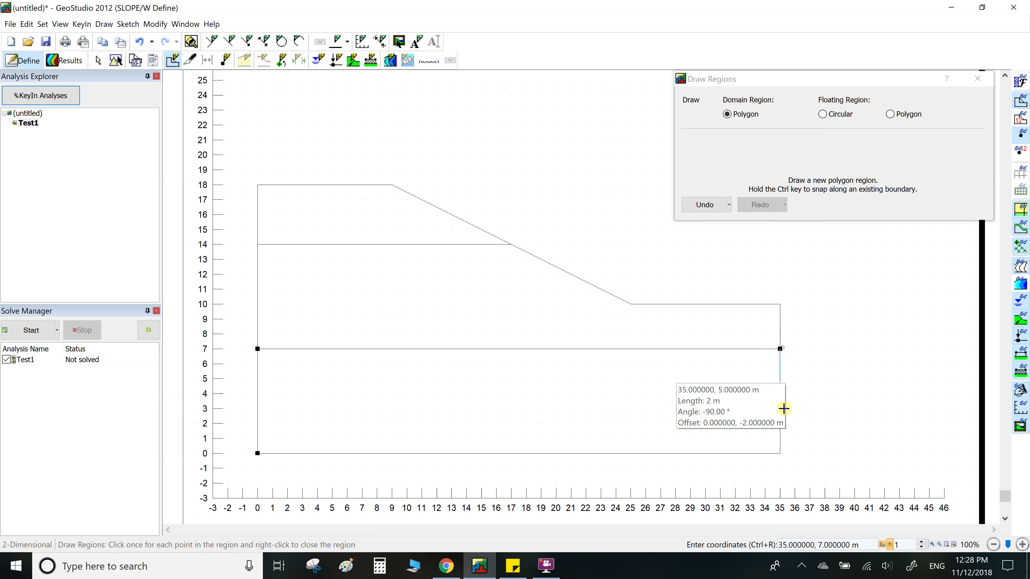
left_click(780, 453)
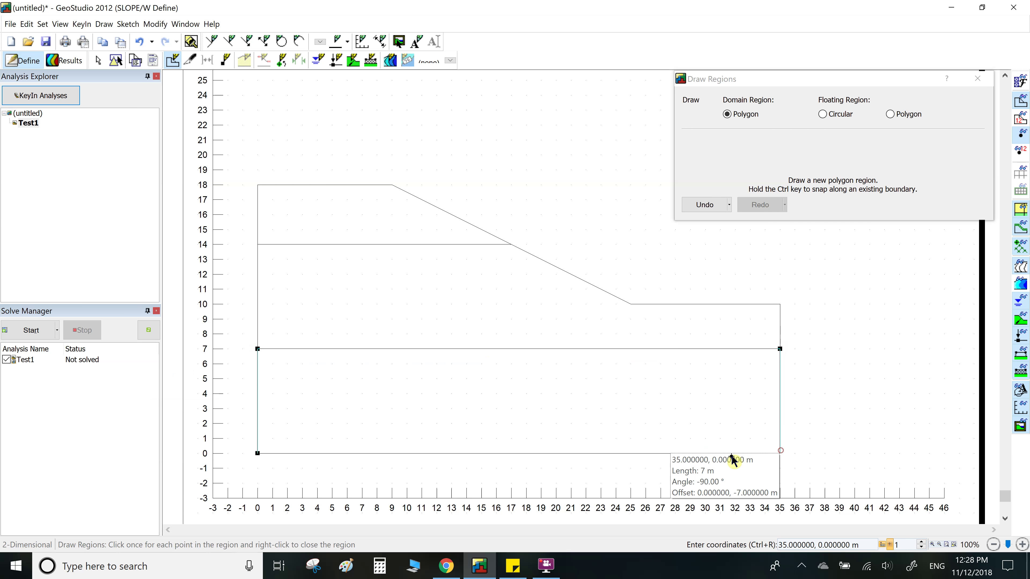
left_click(259, 453)
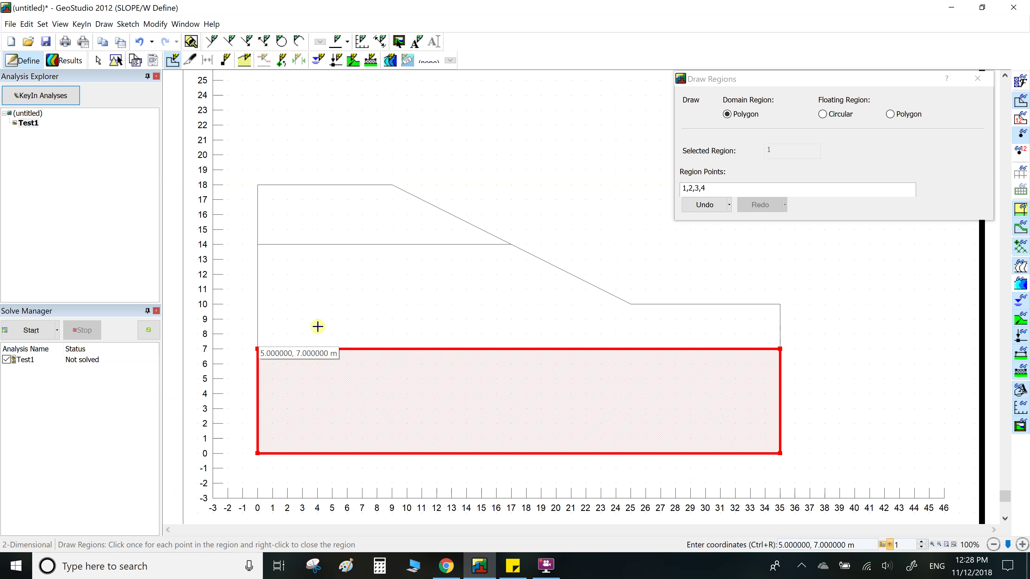
Draw the middle layer region through (0, 7), (0, 14), (17, 14), (25, 10), (35, 10) and (35, 7) m.
left_click(258, 349)
left_click(258, 245)
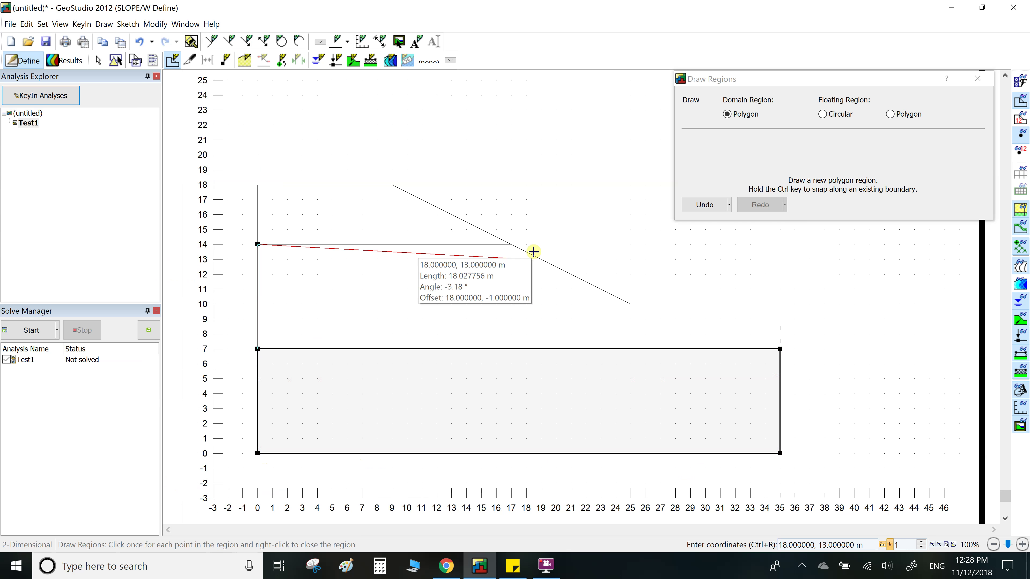
left_click(511, 244)
left_click(630, 304)
left_click(780, 304)
left_click(780, 349)
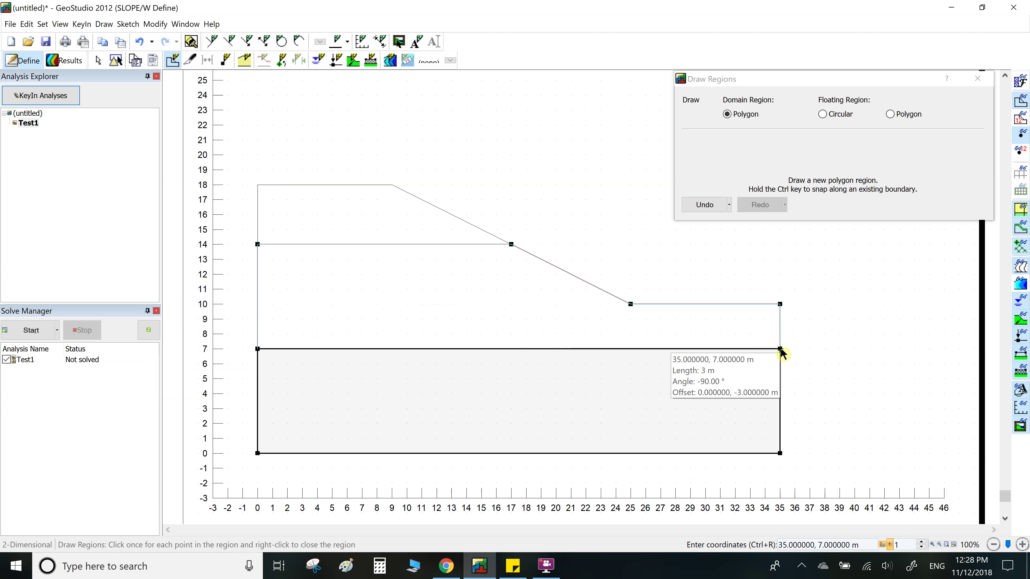
left_click(258, 349)
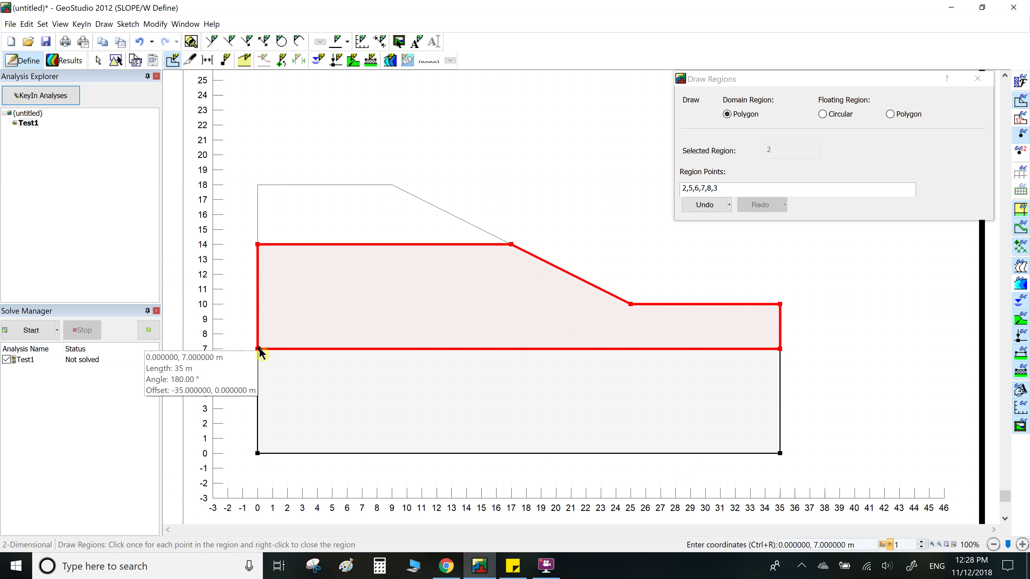
Draw the top layer region through (0, 18), (0, 14), (17, 14) and (9, 18) m and finish region drawing.
left_click(258, 185)
left_click(258, 244)
left_click(511, 244)
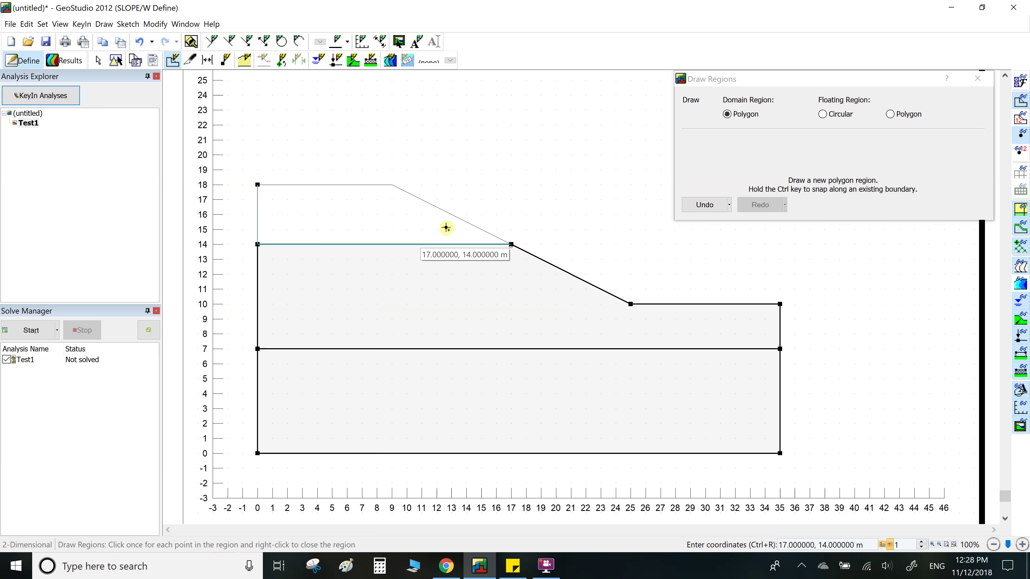
left_click(393, 186)
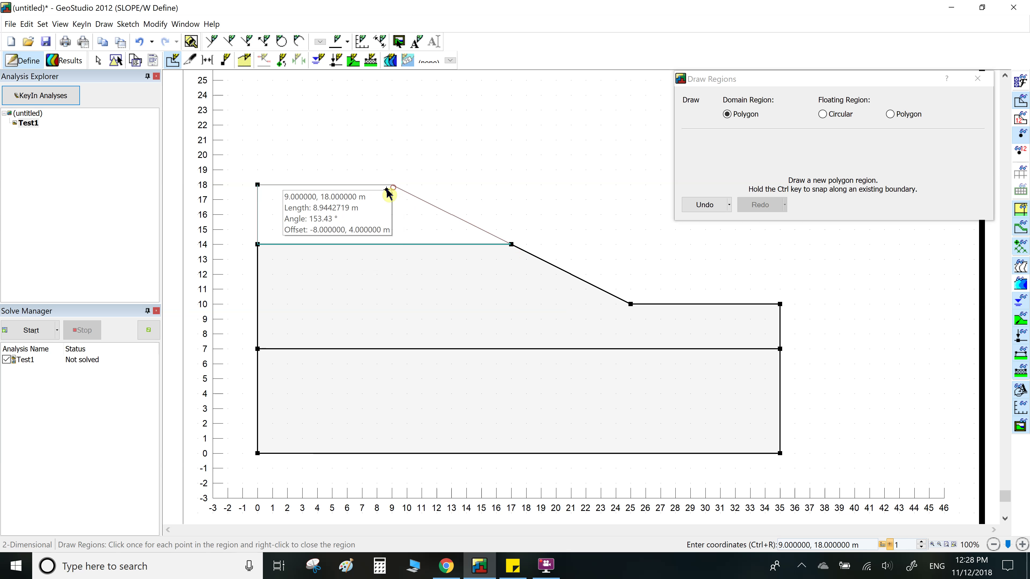
left_click(258, 185)
left_click(976, 80)
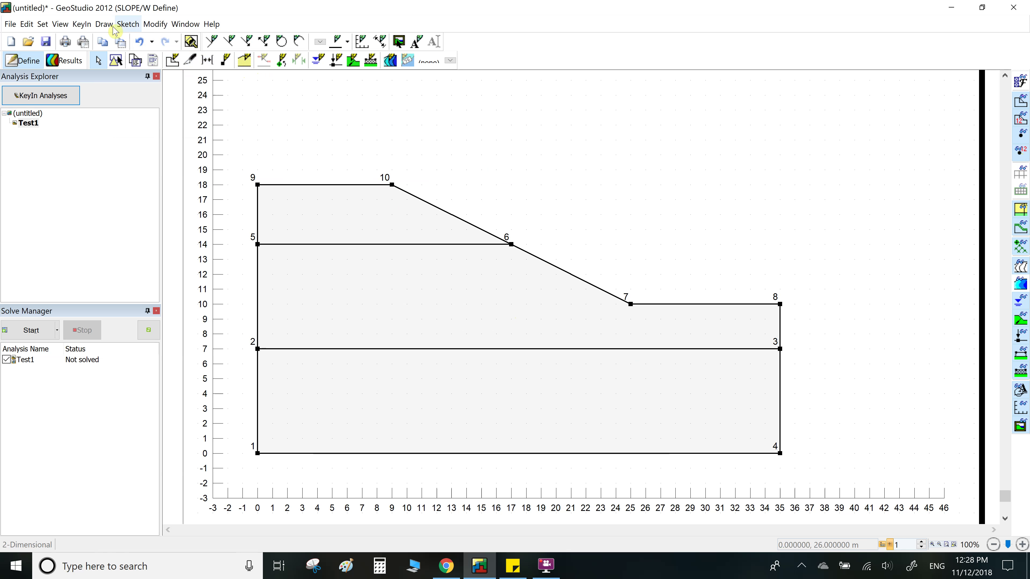
Add a new material named Layer1 and give it the Mohr-Coulomb material model.
left_click(103, 24)
left_click(134, 108)
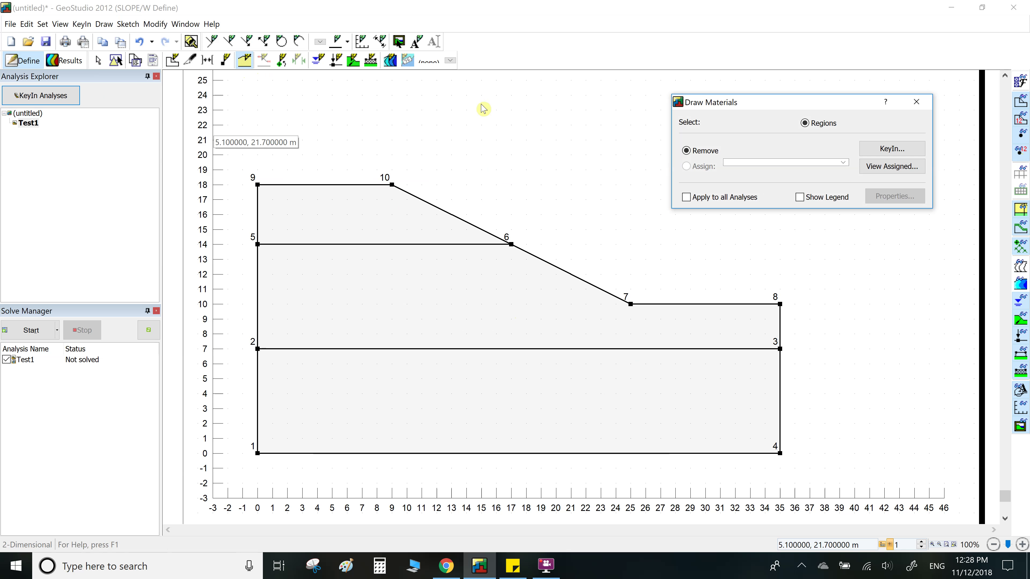
left_click(869, 149)
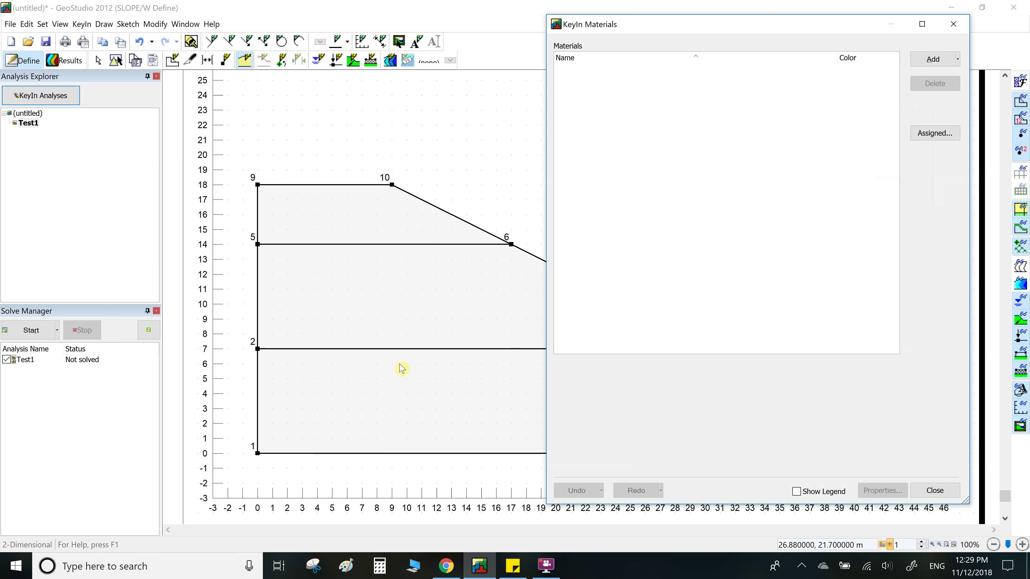
left_click(931, 60)
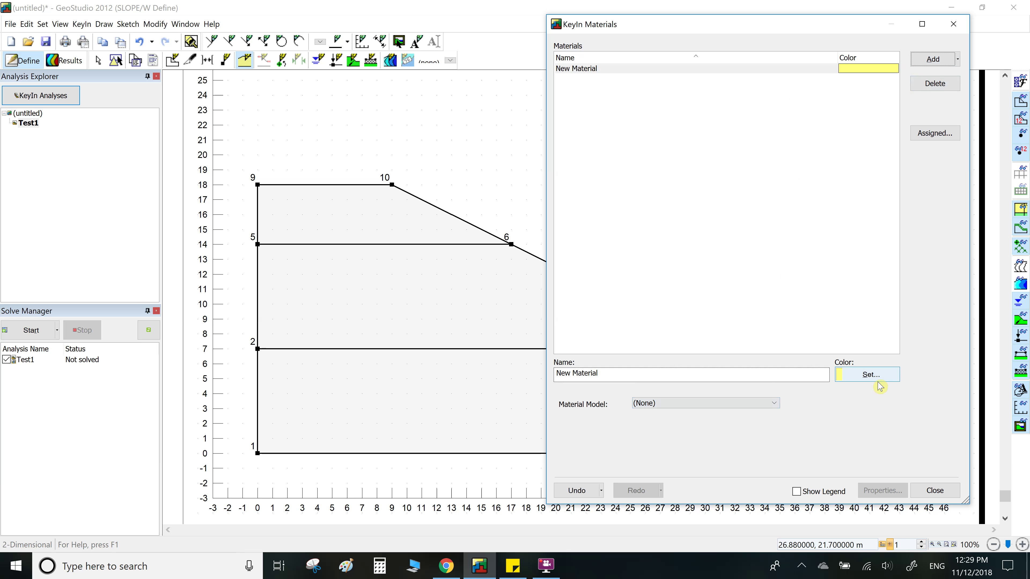
left_click_drag(615, 374, 489, 375)
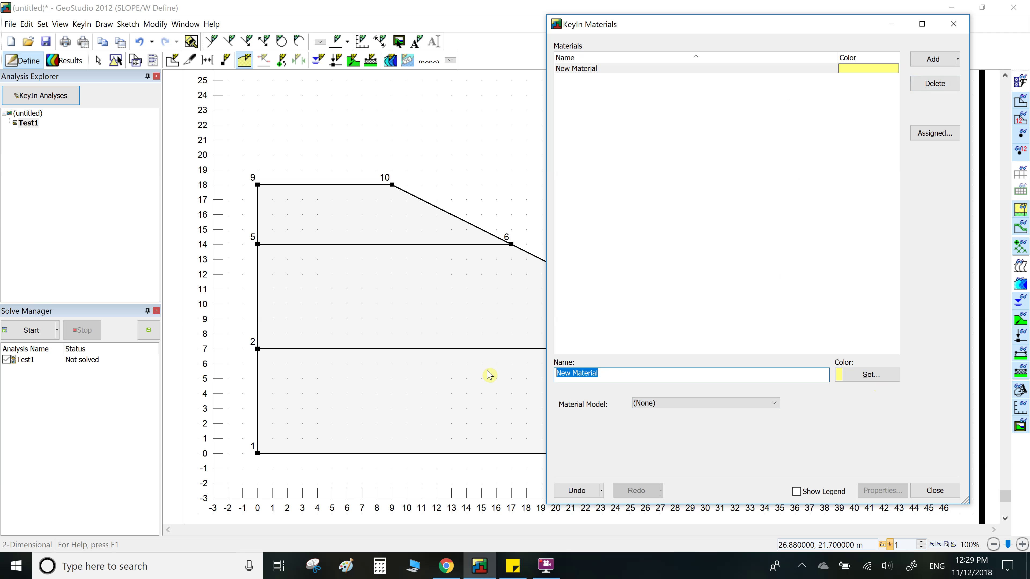
type("Layer1")
left_click(678, 405)
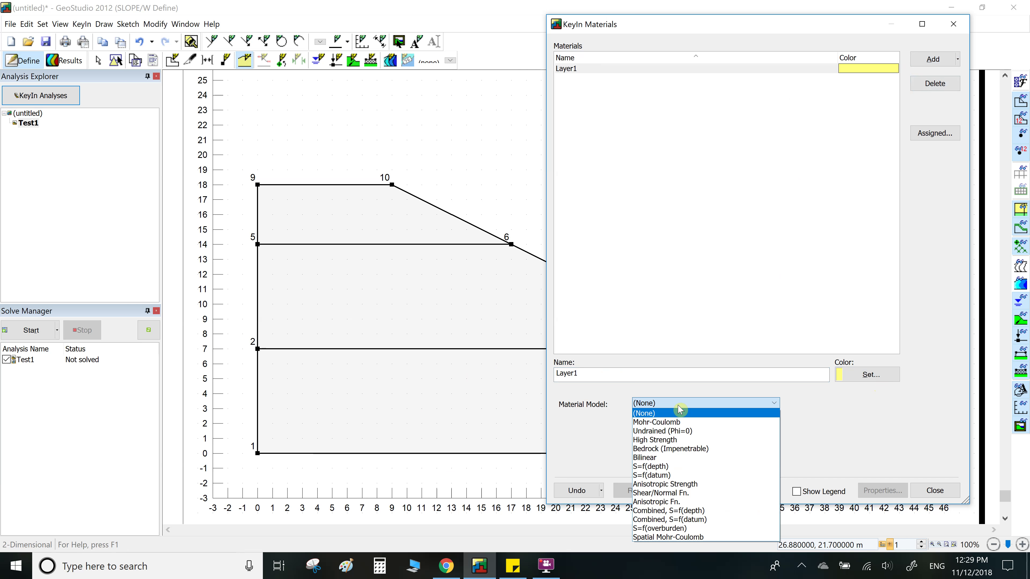
left_click(674, 422)
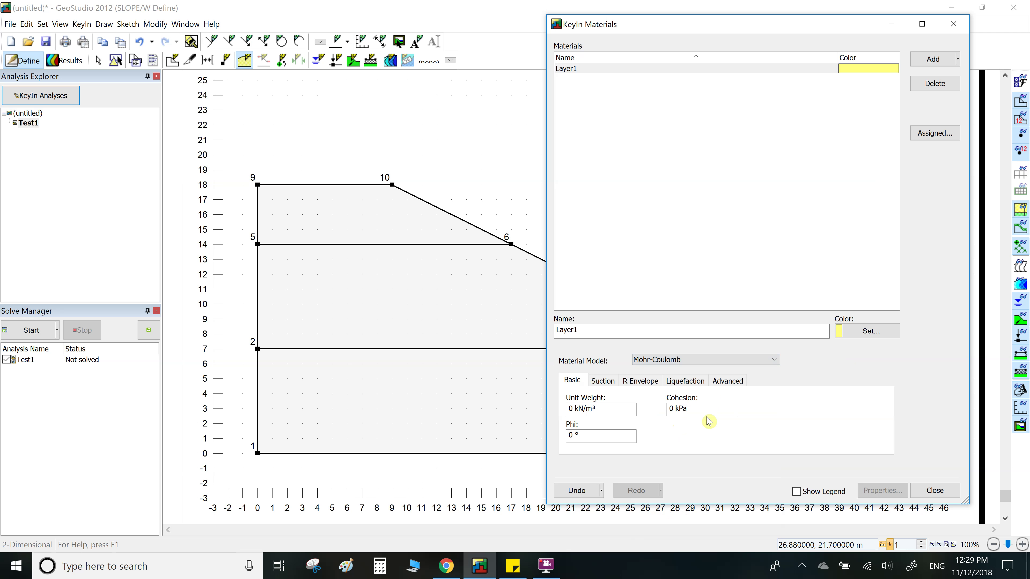
Examine the available material models and the basic, suction and liquefaction parameters of Layer1.
left_click(663, 365)
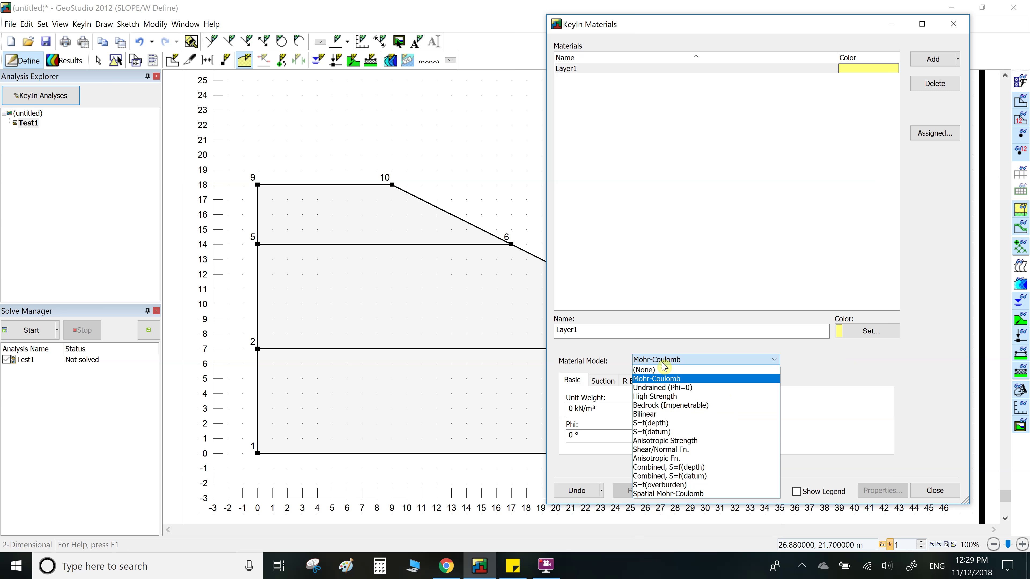
left_click(655, 362)
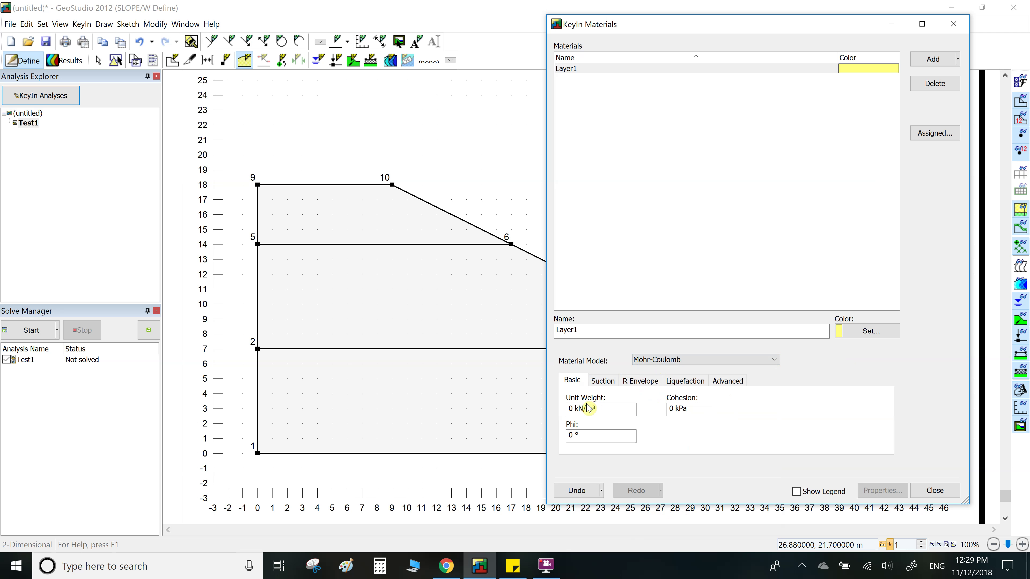
double_click(572, 410)
left_click(673, 410)
double_click(576, 433)
left_click(602, 380)
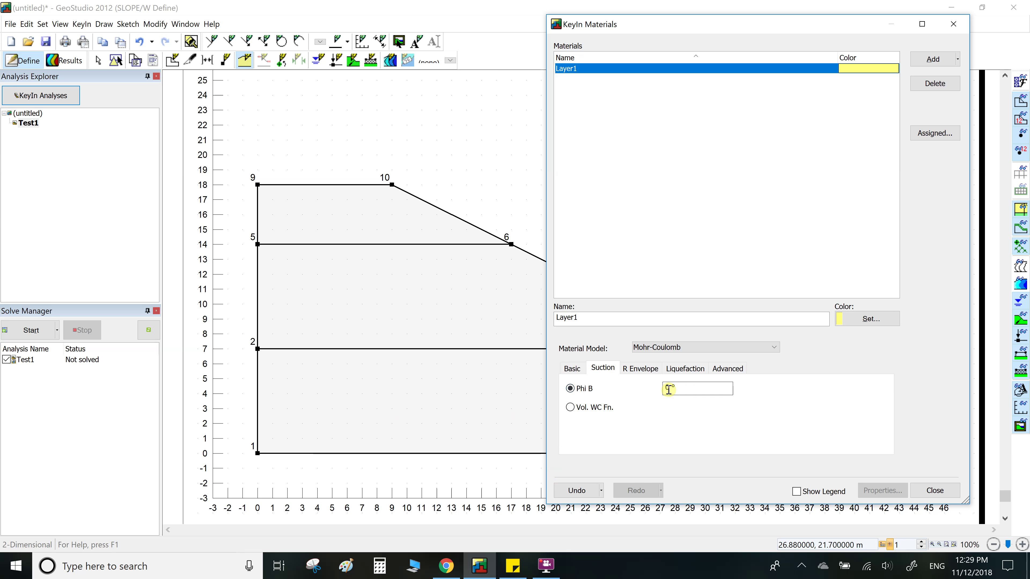
left_click(668, 389)
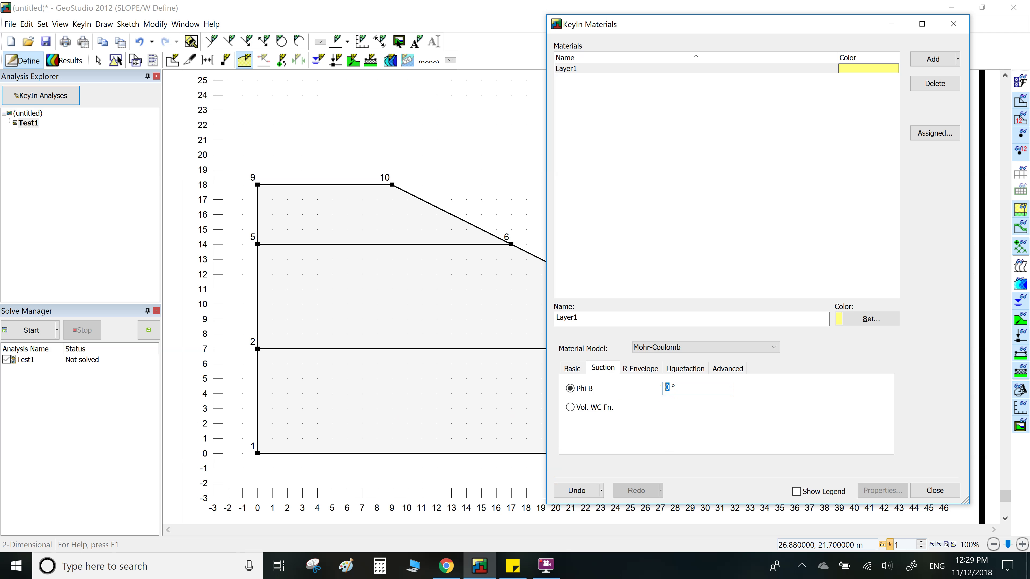
left_click(680, 367)
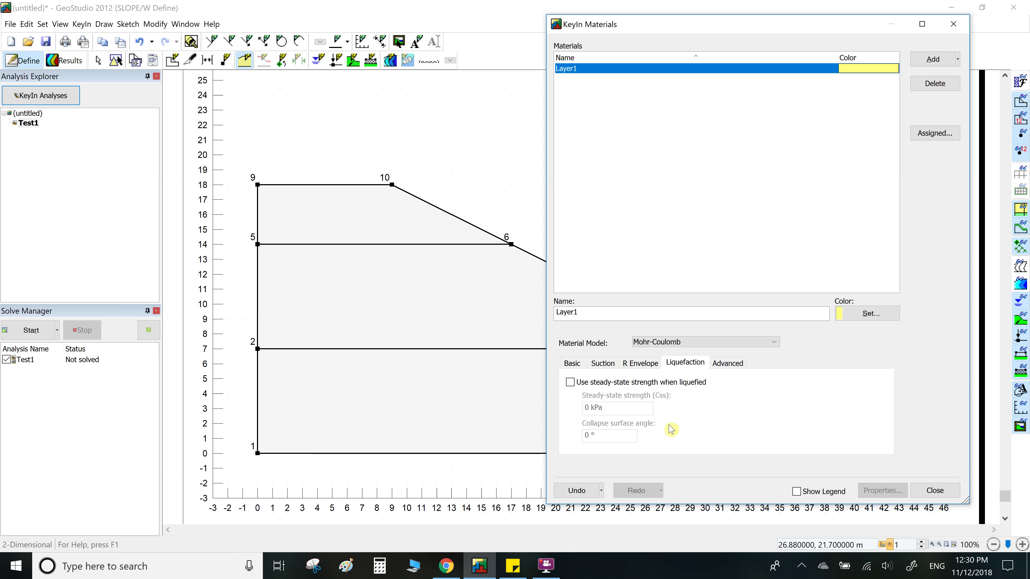
Examine the advanced and basic parameters of Layer1 and close the material definitions.
left_click(728, 367)
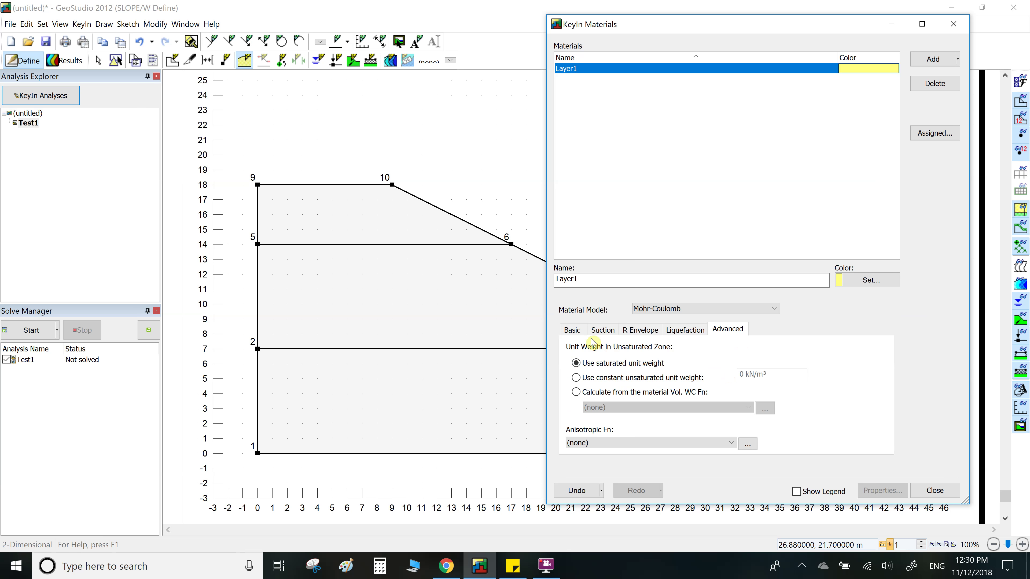
left_click(572, 330)
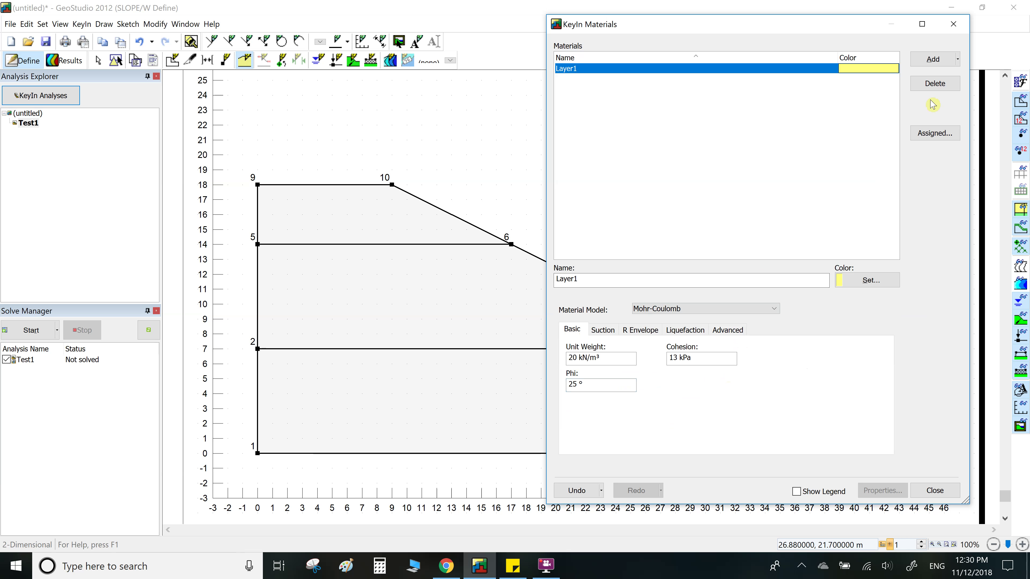
left_click(931, 490)
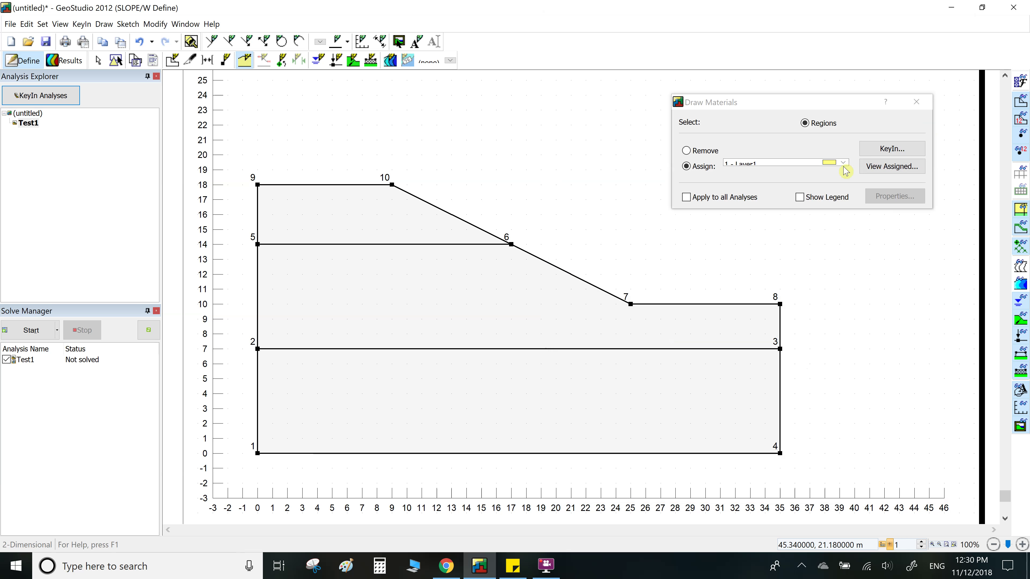
Add a second material named Layer2 and give it the Mohr-Coulomb material model.
left_click(875, 150)
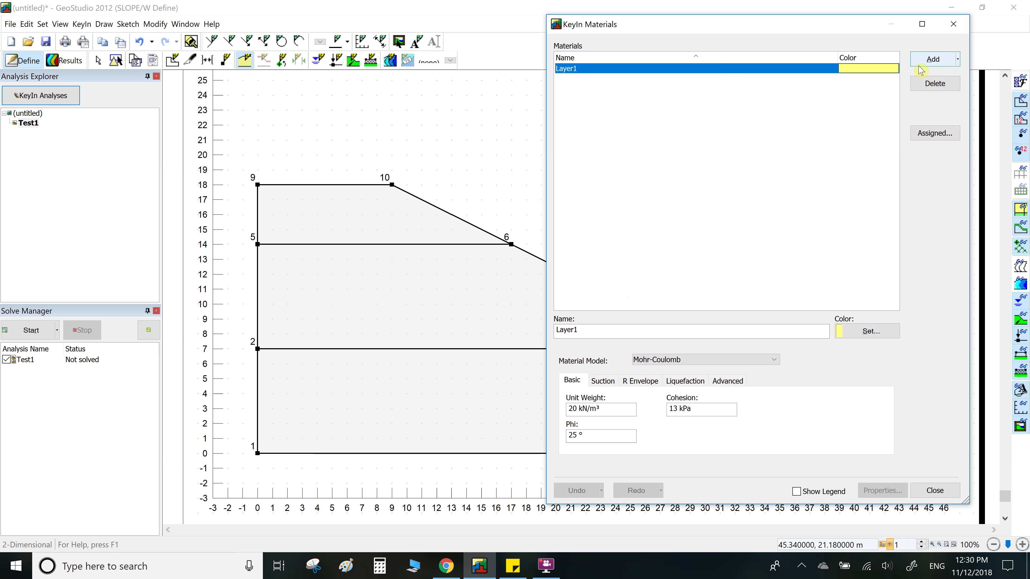
left_click(932, 59)
triple_click(636, 331)
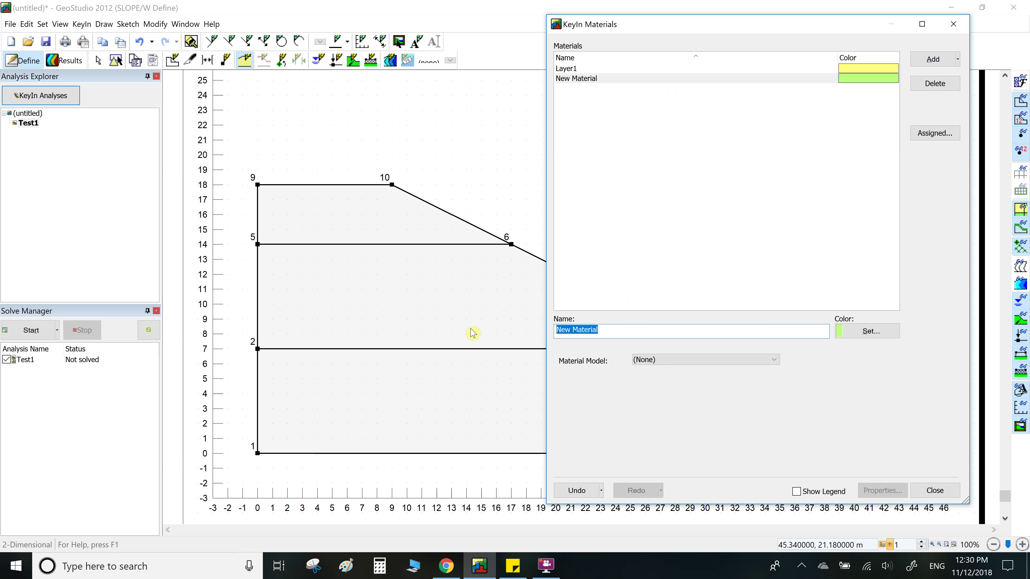
type("Layer2")
left_click(694, 364)
left_click(685, 376)
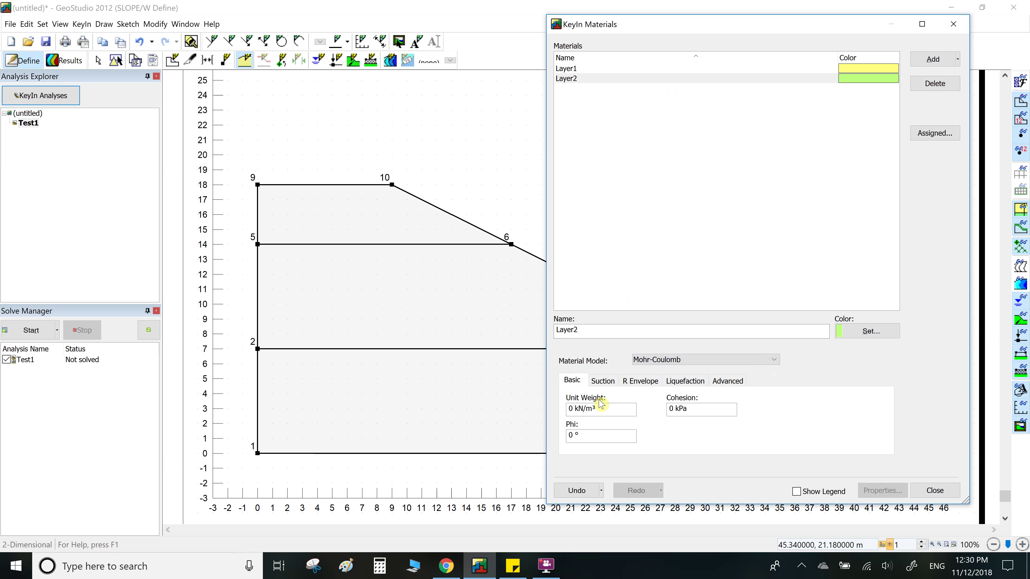
Set Layer2's unit weight to 18 kN/m³, cohesion to 10 kPa and phi to 20°.
double_click(564, 411)
type("18")
double_click(671, 410)
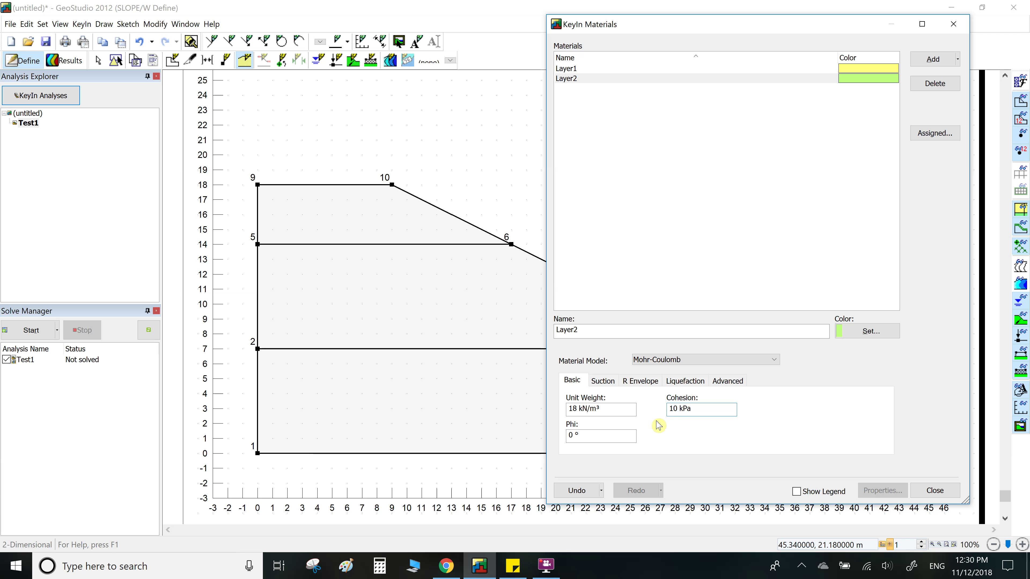
double_click(570, 436)
type("20")
Set Layer2's suction angle Phi B to 10° and return to its basic parameters.
left_click(602, 381)
double_click(666, 388)
type("10")
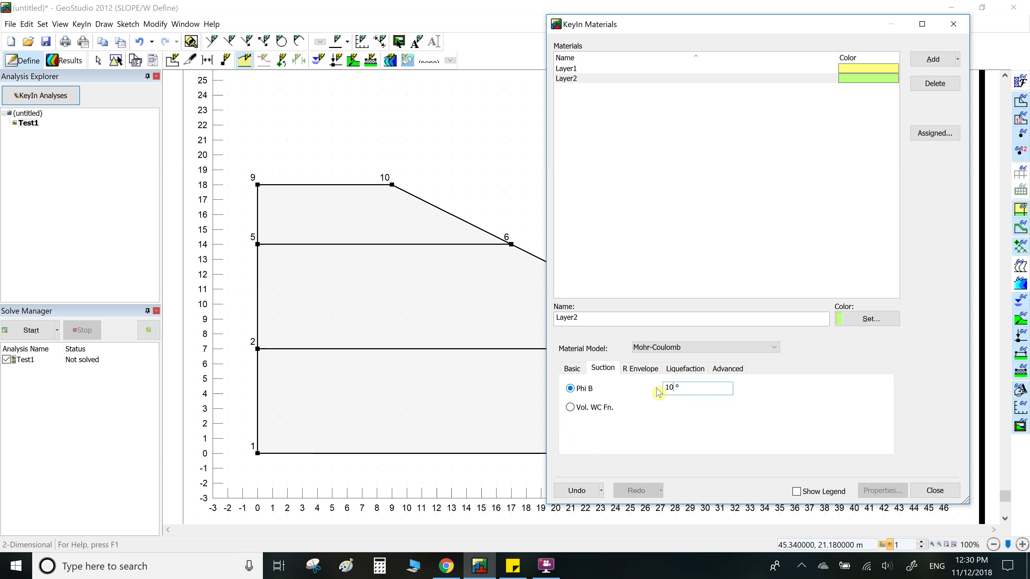
left_click(572, 368)
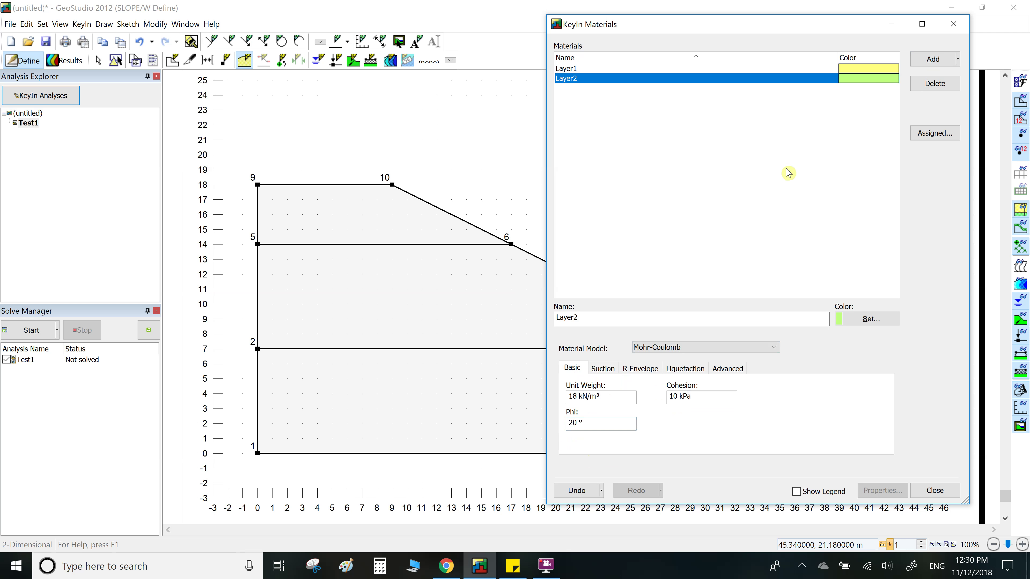
Clone Layer2 as a third material, colour the clone orange and rename it Layer3.
left_click(958, 60)
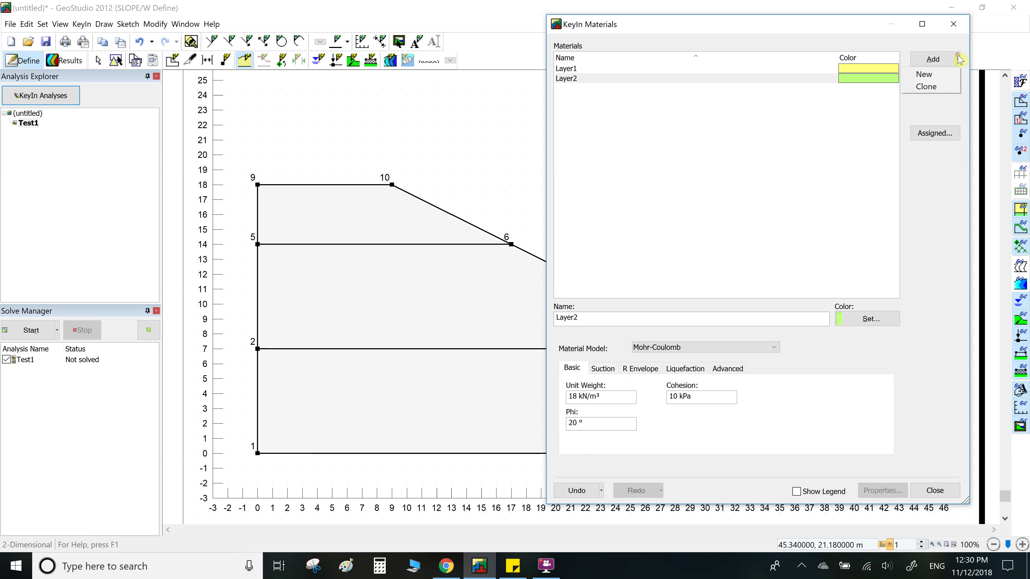
left_click(927, 87)
left_click(868, 319)
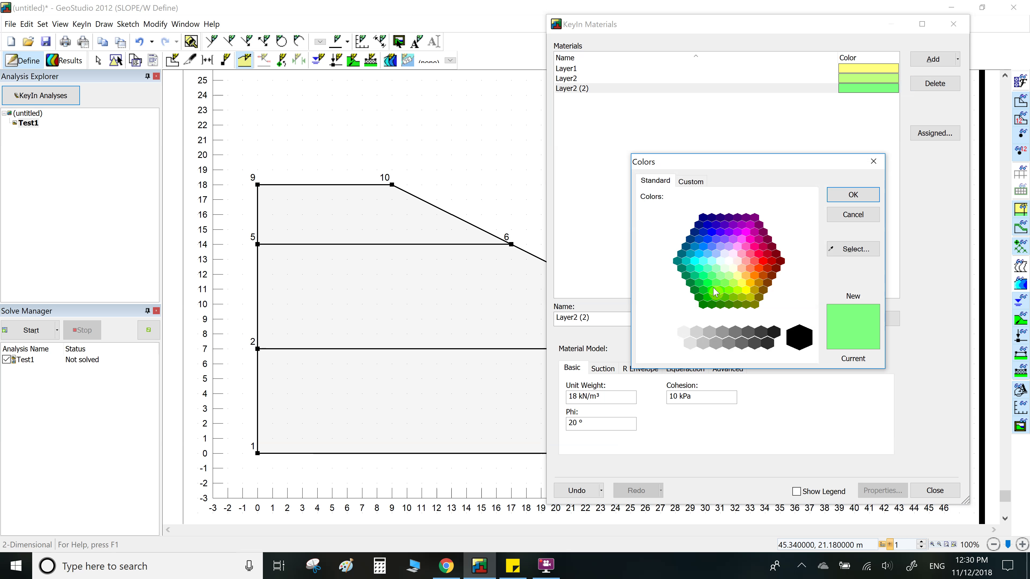
left_click(750, 282)
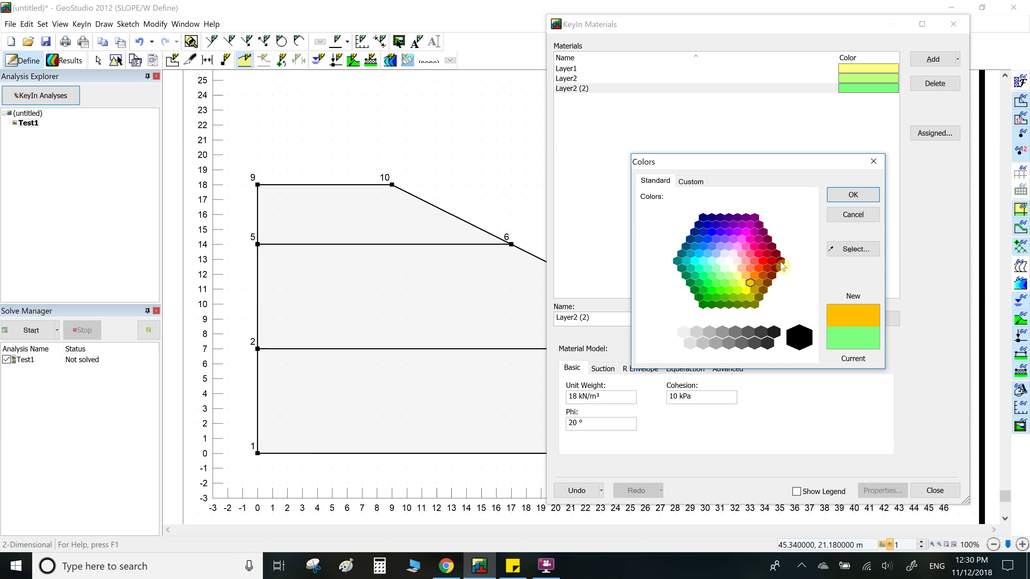
left_click(853, 195)
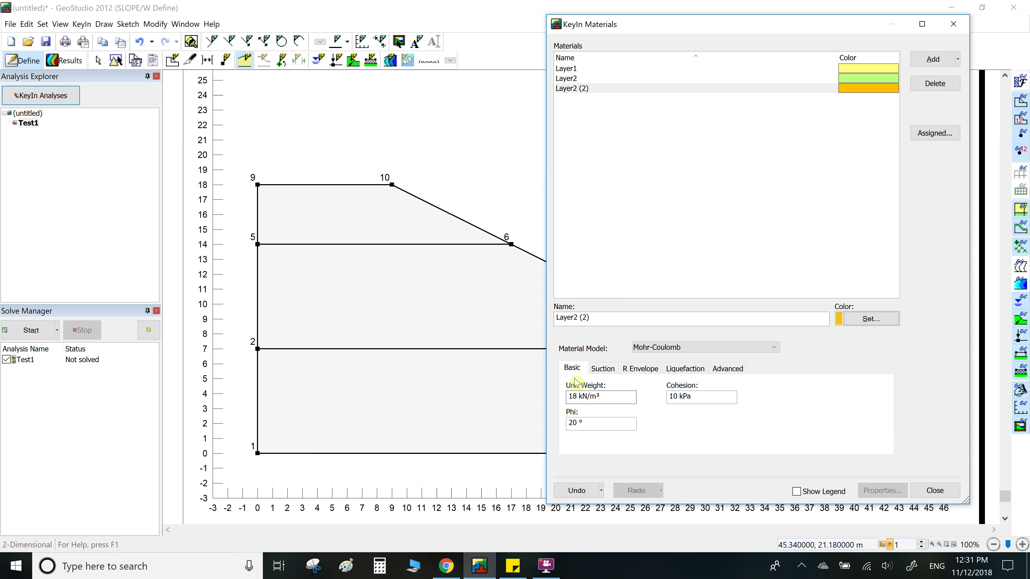
left_click(591, 318)
left_click_drag(591, 317, 576, 317)
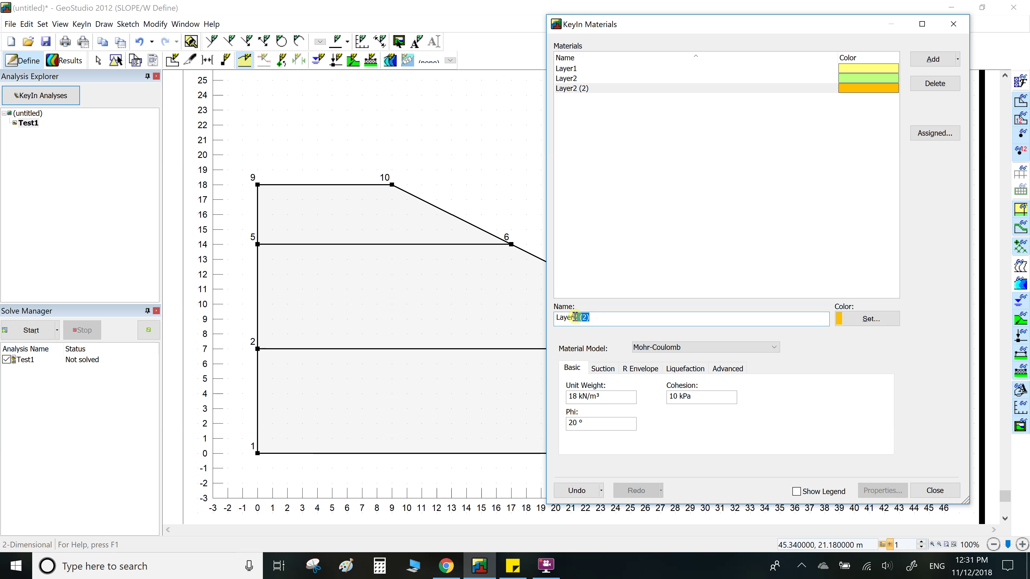
type("3")
Set Layer3's unit weight to 17 kN/m³, cohesion to 8 kPa and phi to 18°, and close the material definitions.
left_click(575, 399)
type("1")
left_click(676, 395)
double_click(573, 423)
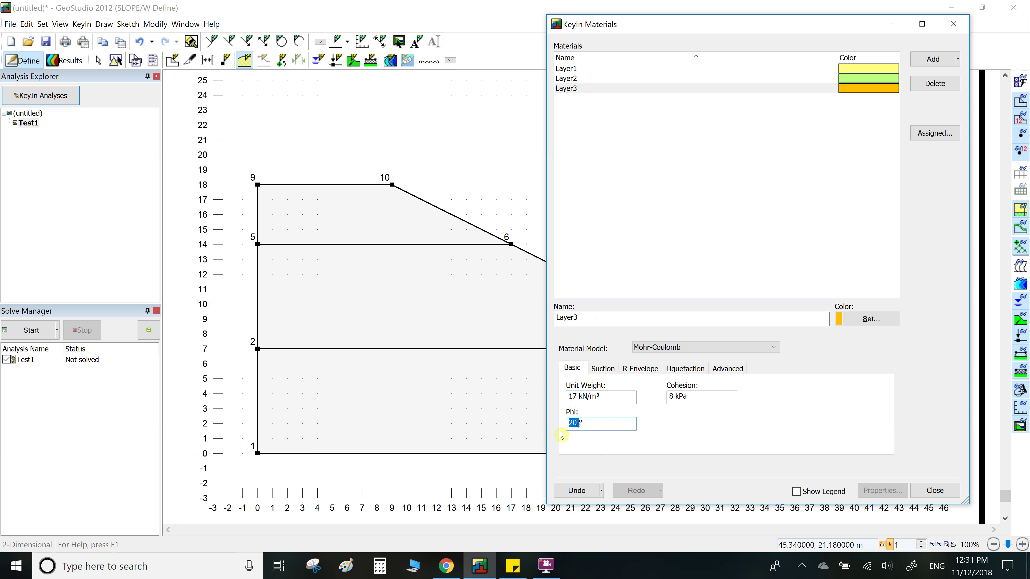
type("18")
left_click(603, 369)
left_click(581, 369)
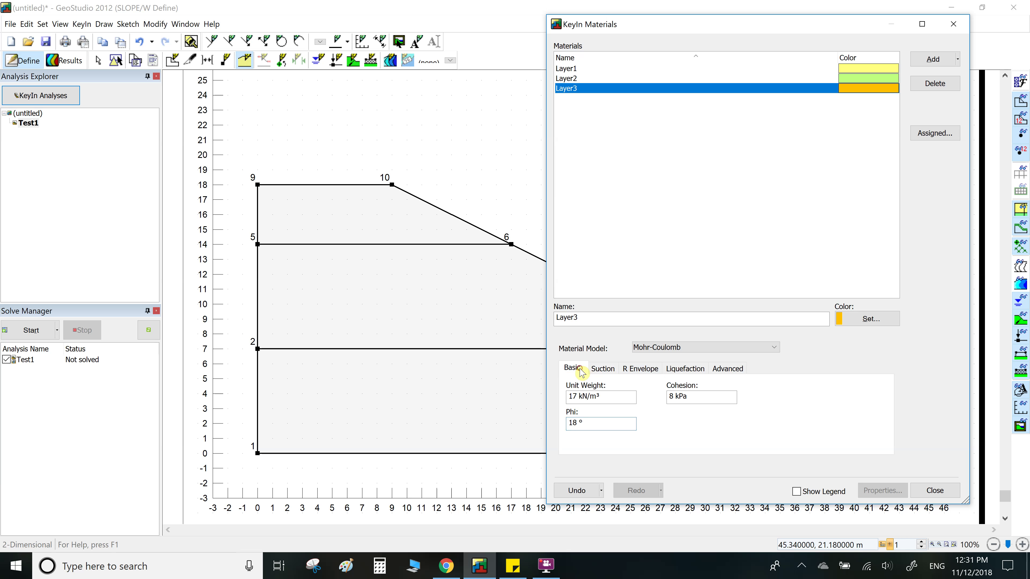
left_click(933, 491)
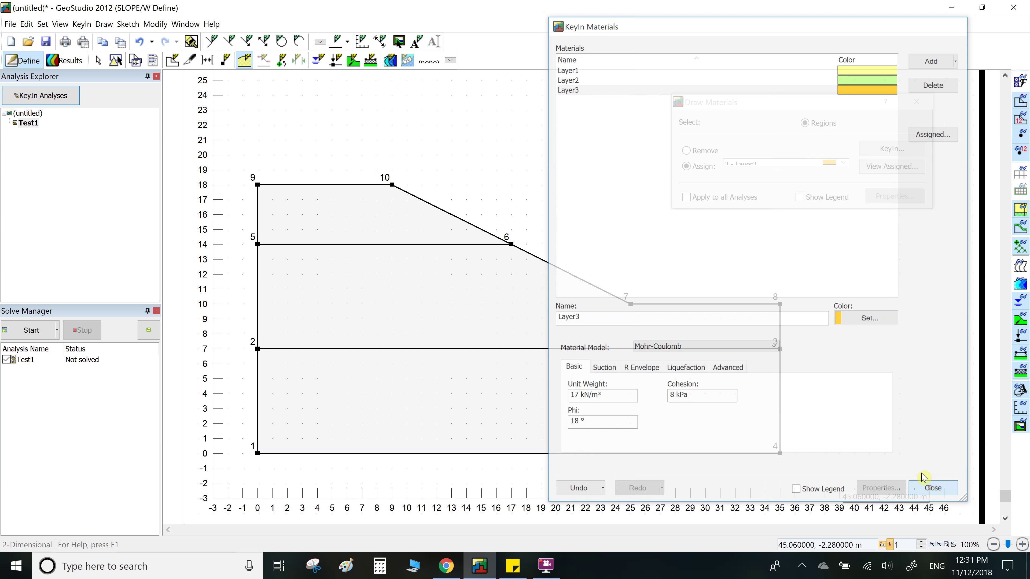
Assign Layer3 to the top region and Layer2 to the middle region of the slope.
scroll(844, 164, "down", 2)
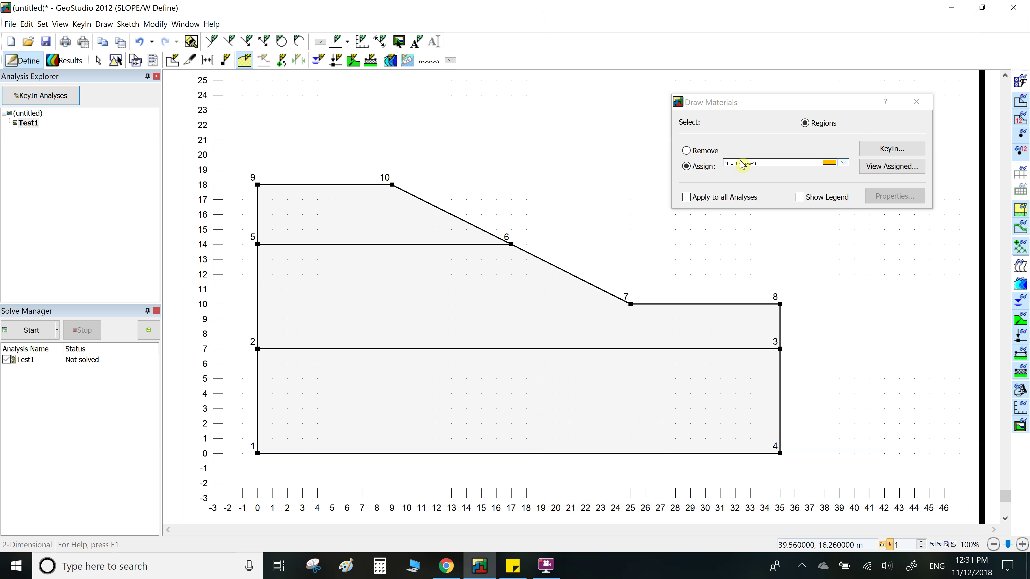
left_click(766, 164)
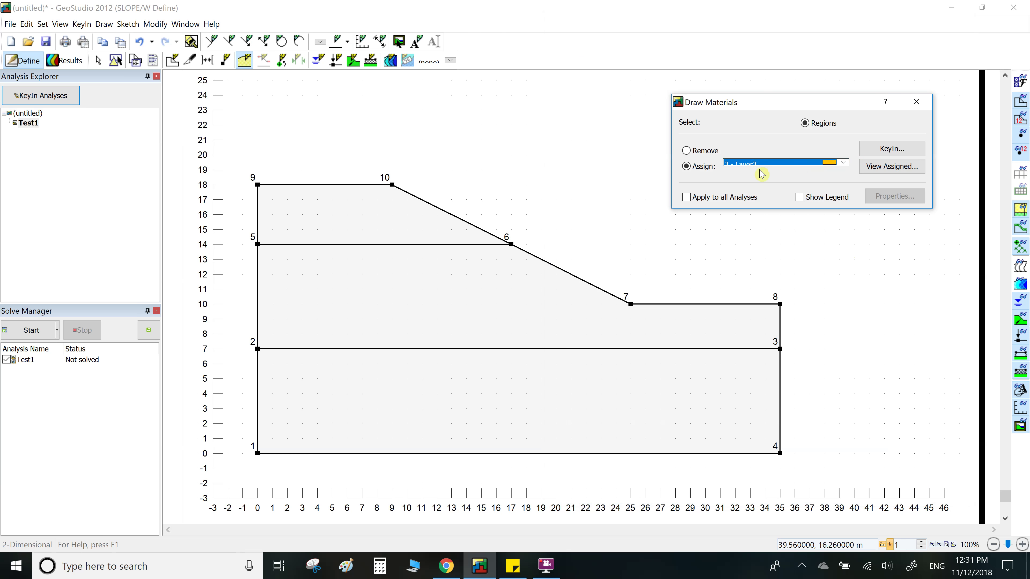
left_click(356, 211)
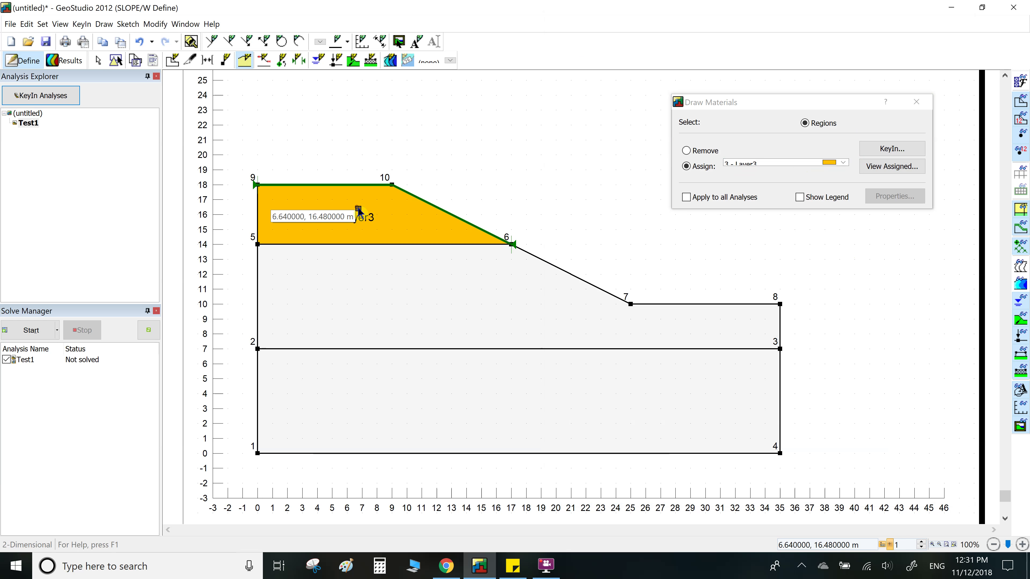
left_click(843, 163)
left_click(811, 176)
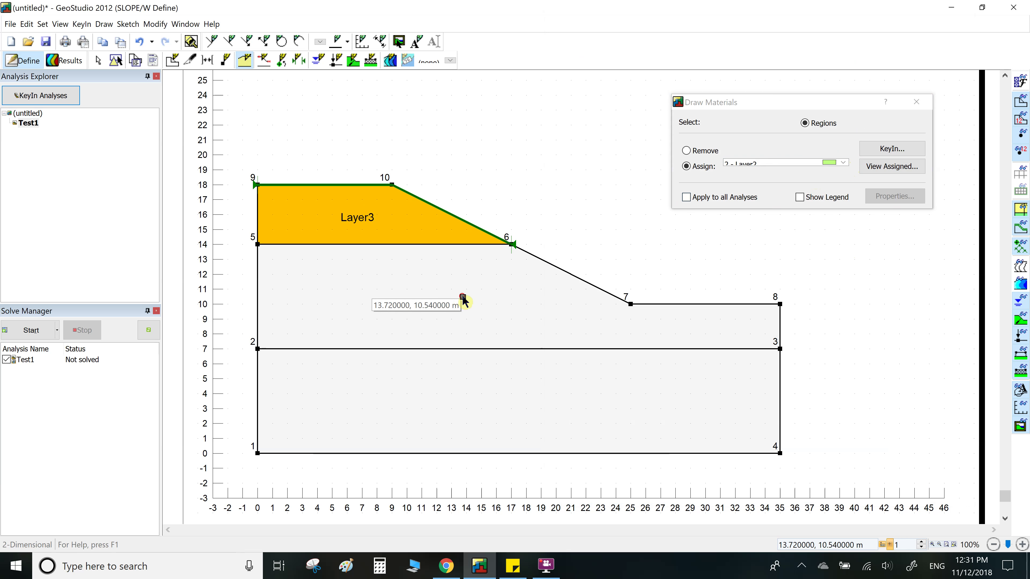
left_click(464, 295)
Assign Layer1 to the bottom region and finish material assignment.
left_click(843, 163)
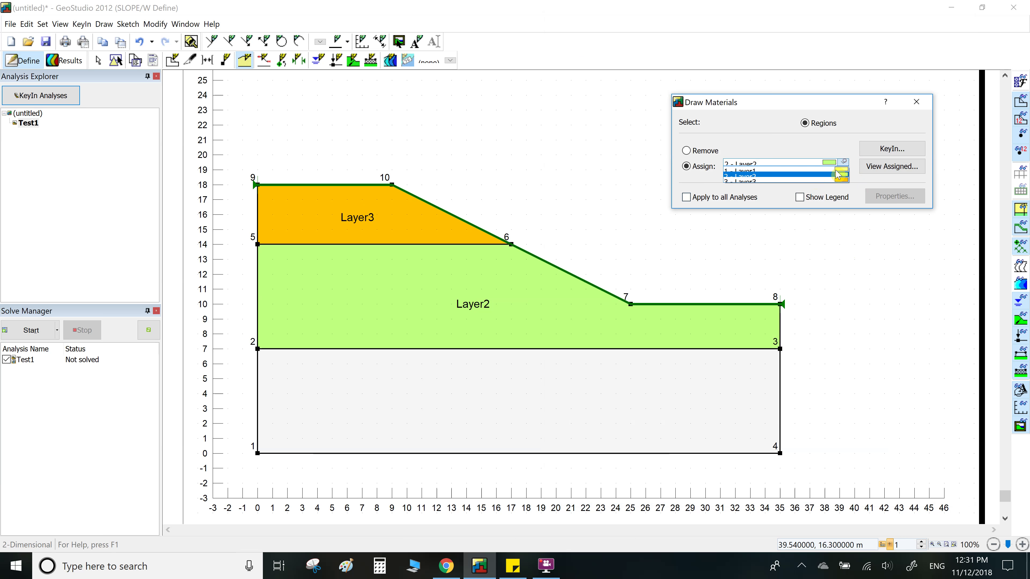
left_click(811, 168)
left_click(566, 368)
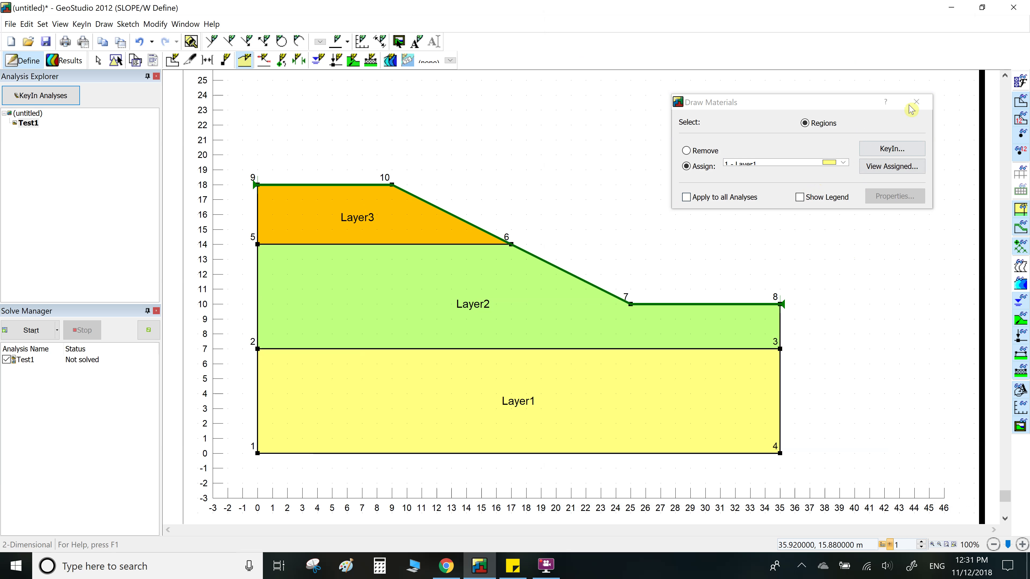
left_click(916, 102)
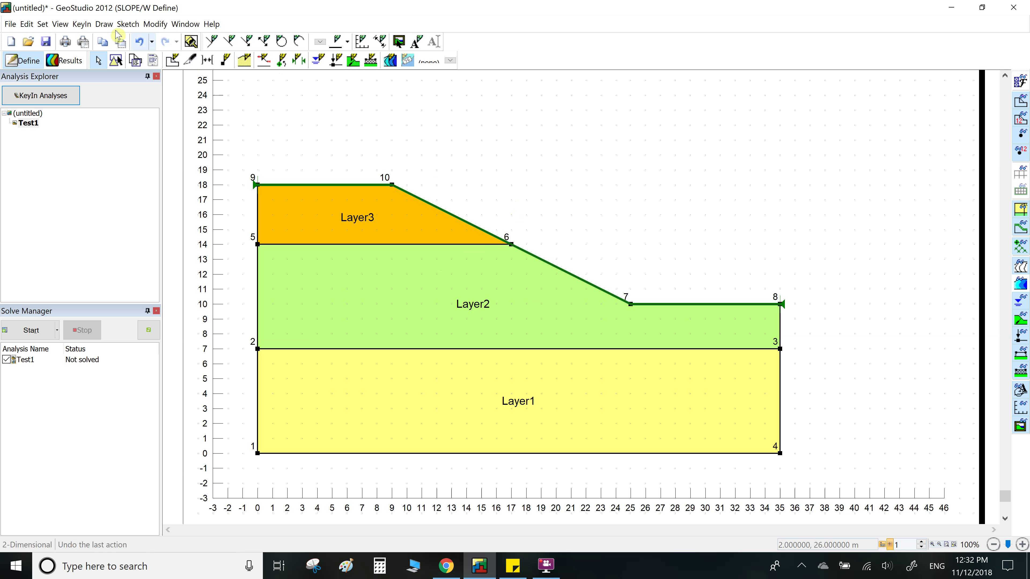
Add a piezometric line in the pore water pressure definitions and enter its first point at (0, 12) m.
left_click(104, 24)
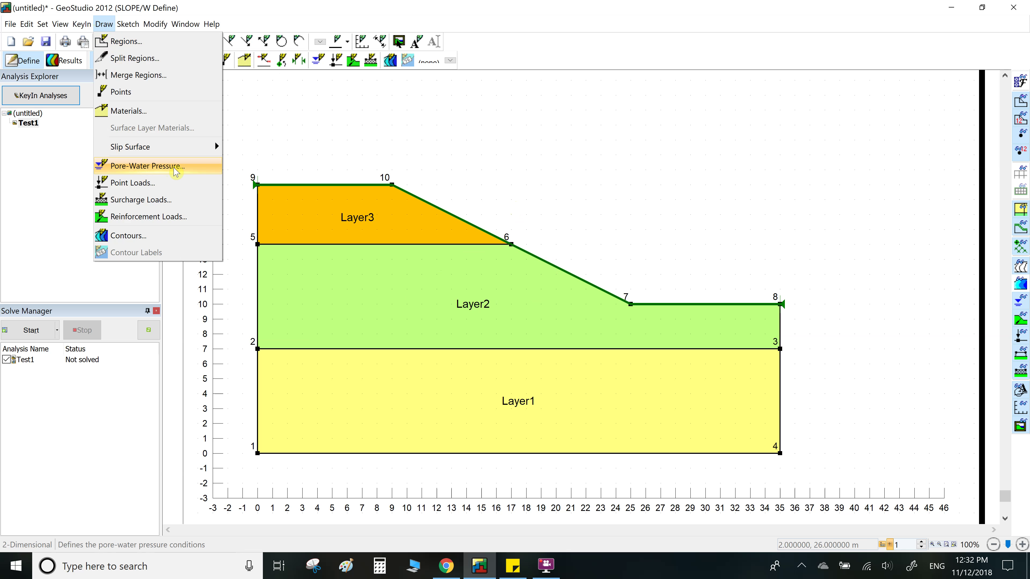
mouse_move(86, 27)
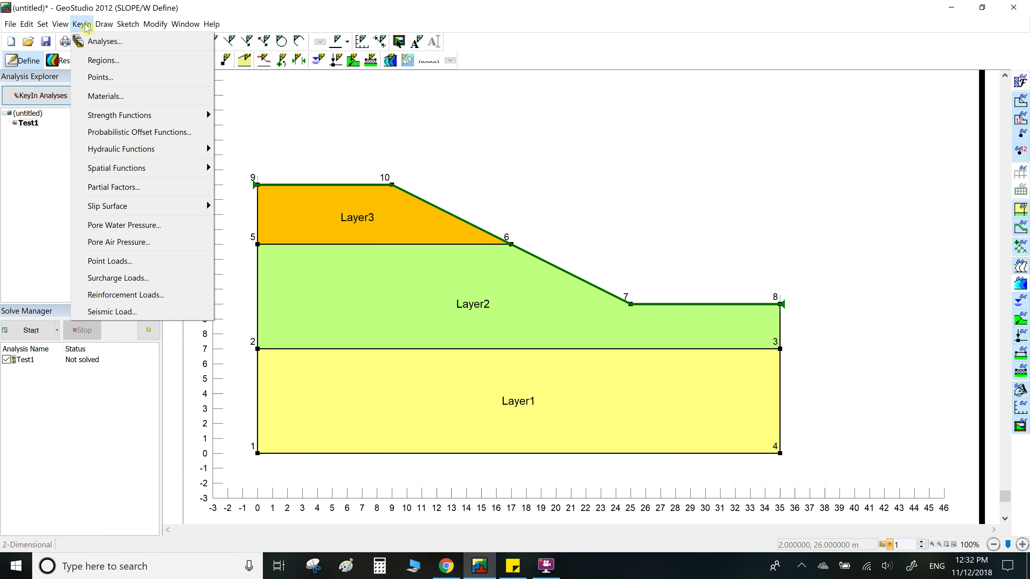
left_click(123, 226)
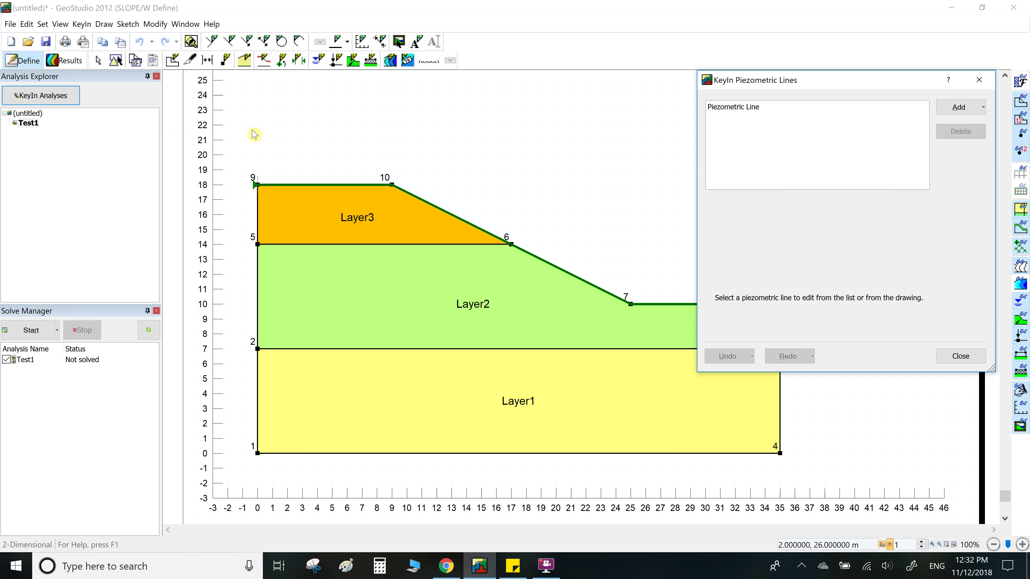
left_click(959, 107)
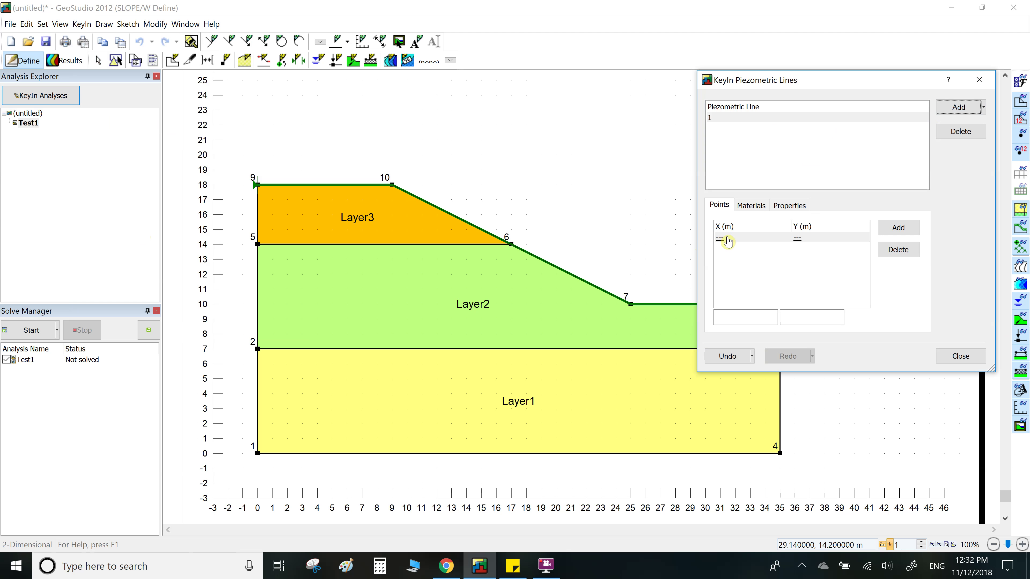
left_click(758, 315)
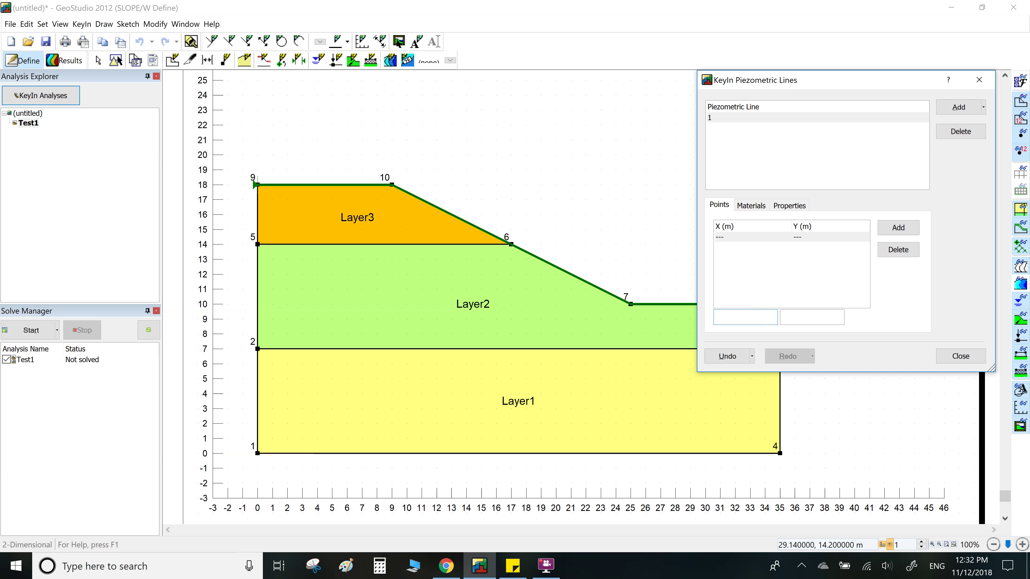
left_click(800, 323)
left_click(958, 108)
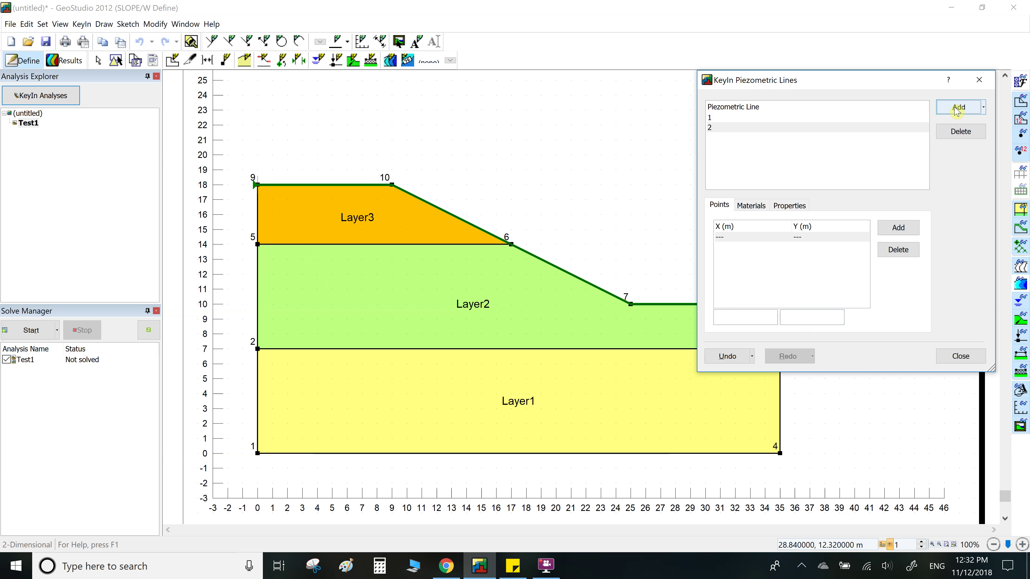
left_click(773, 118)
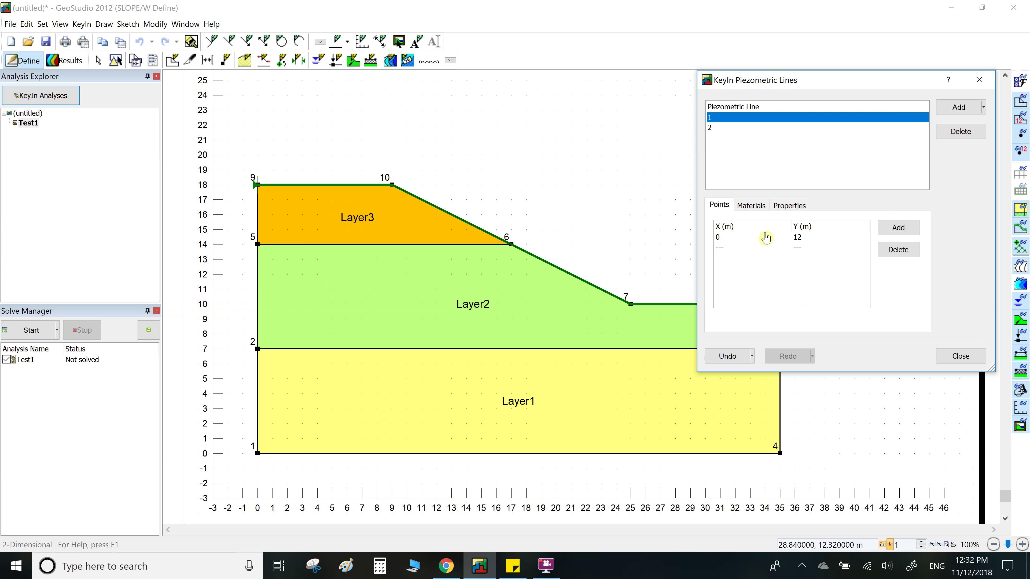
left_click(742, 128)
left_click(949, 131)
left_click(795, 119)
Add a second point at (20, 12) m to piezometric line 1.
left_click(899, 227)
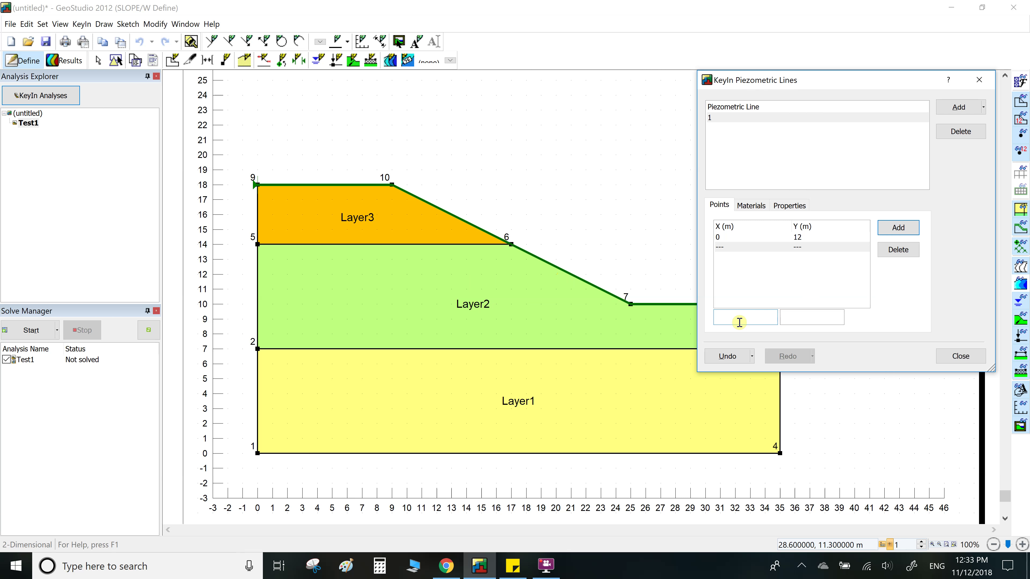
left_click(795, 325)
type("12")
Add a third point at (35, 10) m to piezometric line 1.
left_click(898, 228)
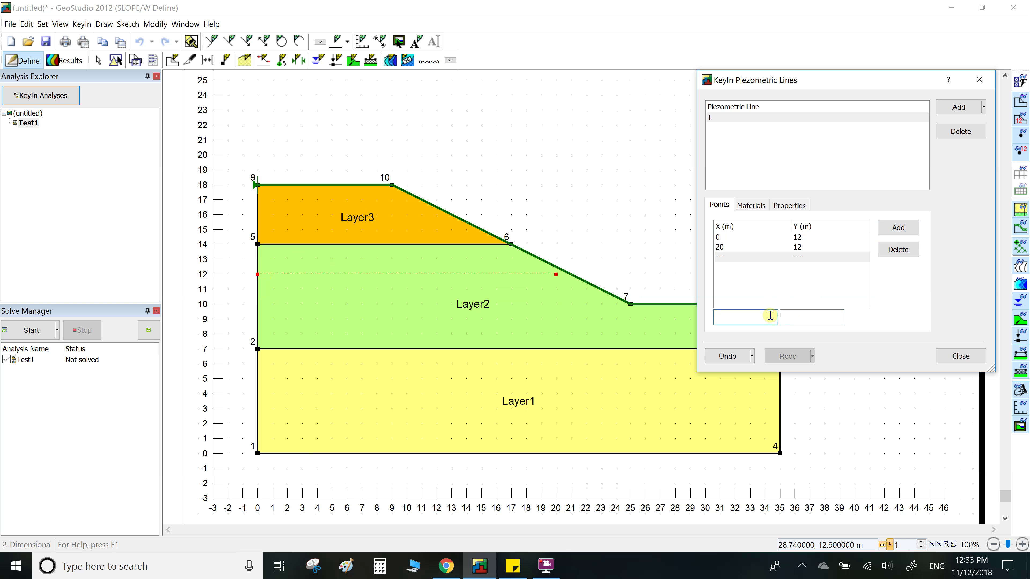
left_click_drag(784, 80, 163, 43)
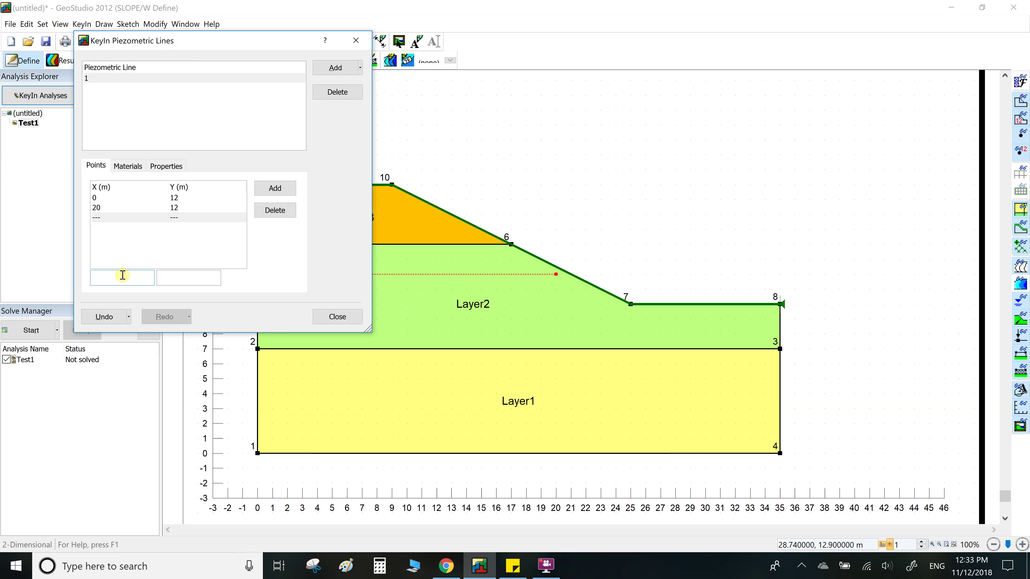
left_click(169, 276)
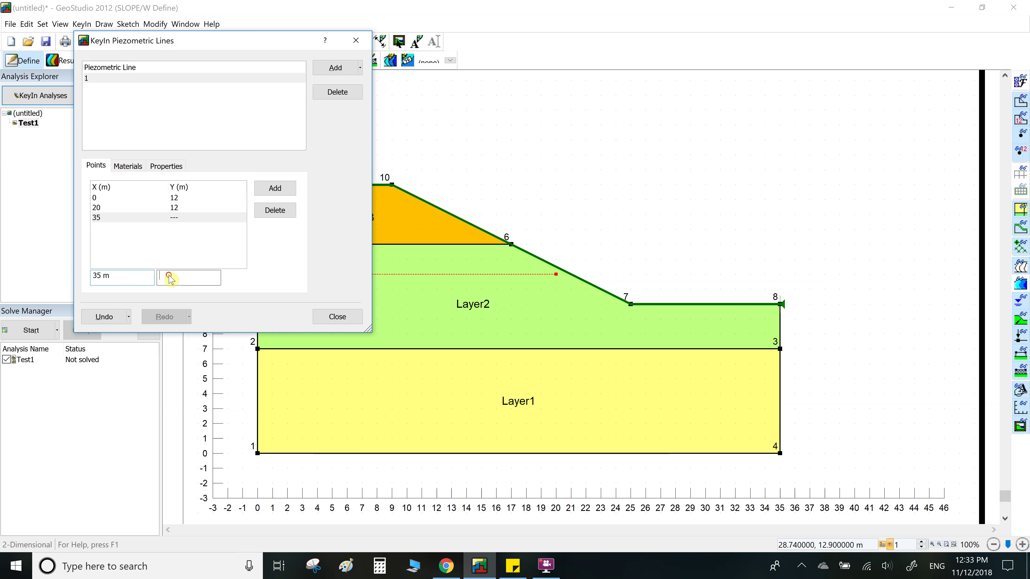
left_click_drag(231, 44, 203, 125)
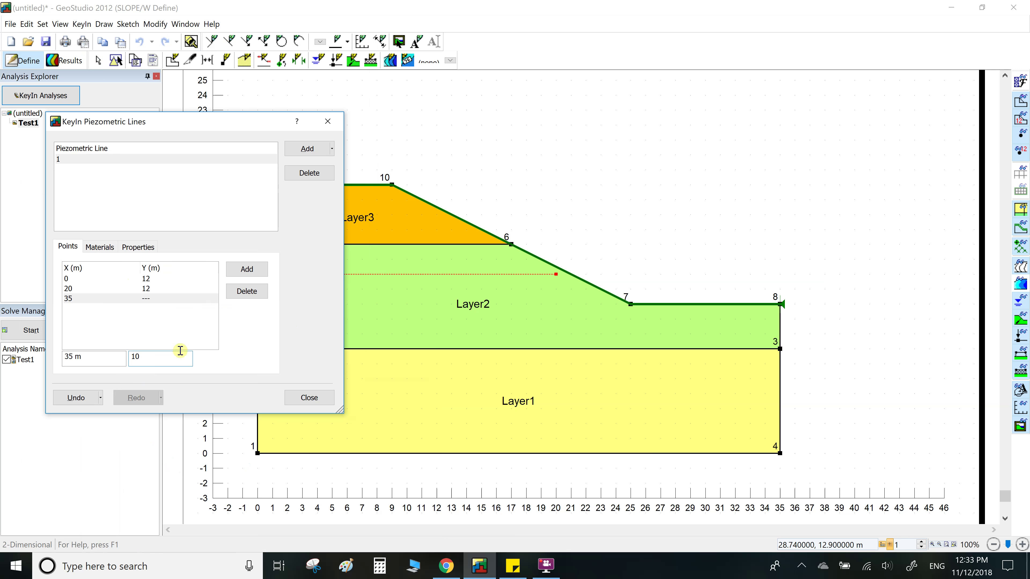
left_click(242, 270)
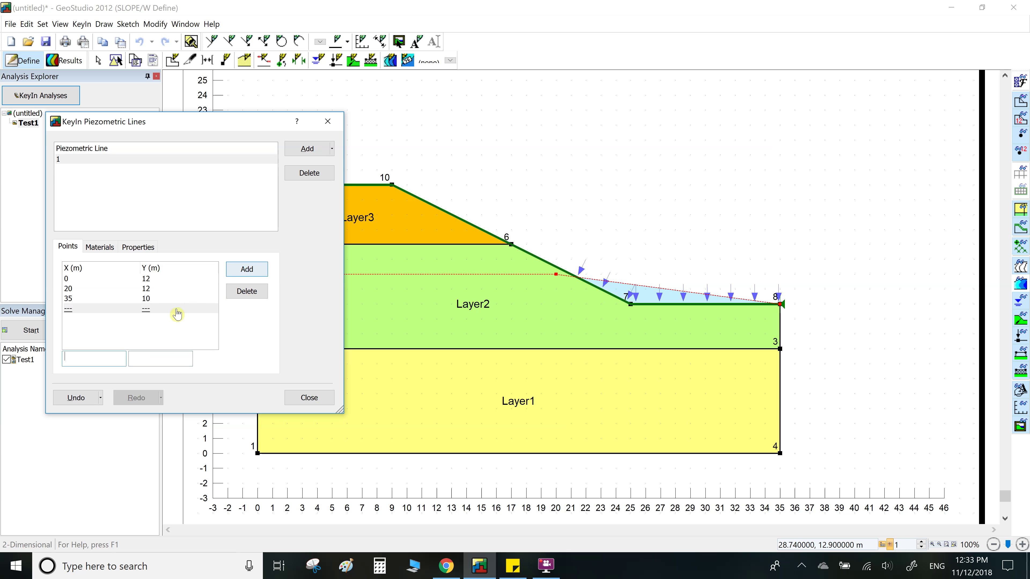
Set the Y coordinate of the piezometric line's third point to 11 m.
left_click(195, 299)
left_click(156, 357)
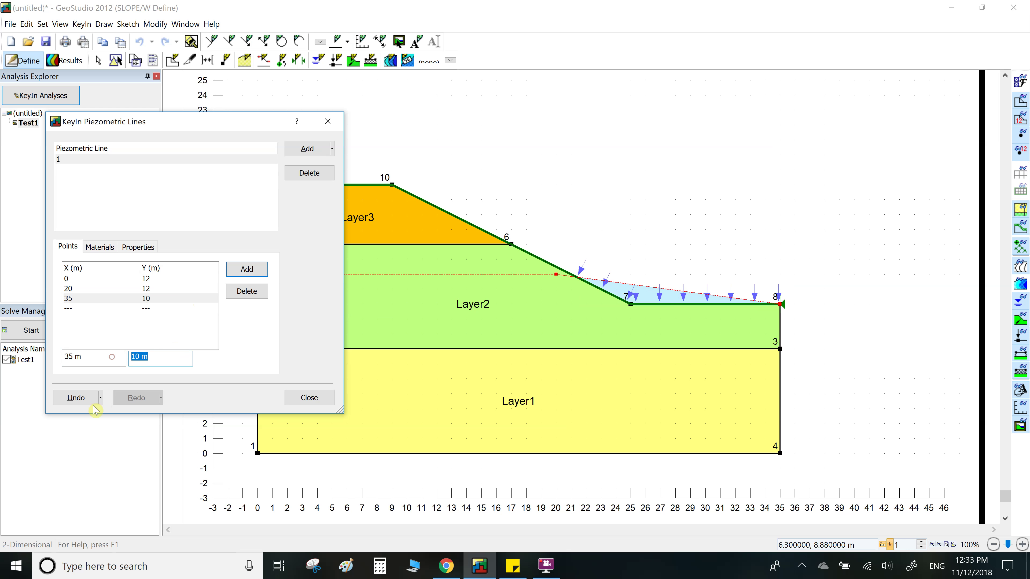
type("1")
left_click(142, 309)
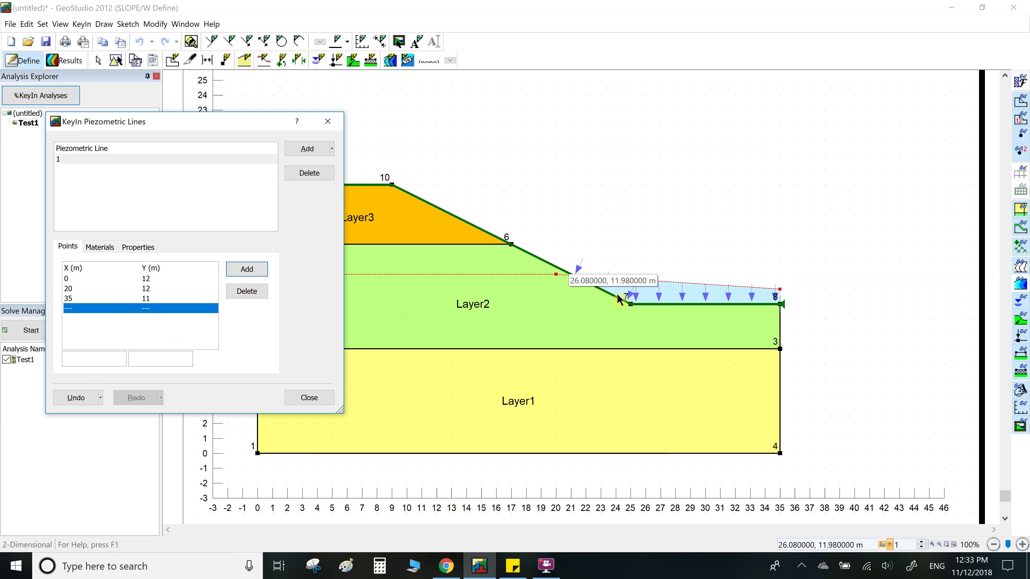
Set the Y coordinate of the piezometric line's third point to 12 m and finish the piezometric line definition.
left_click(156, 299)
left_click(160, 354)
type("112")
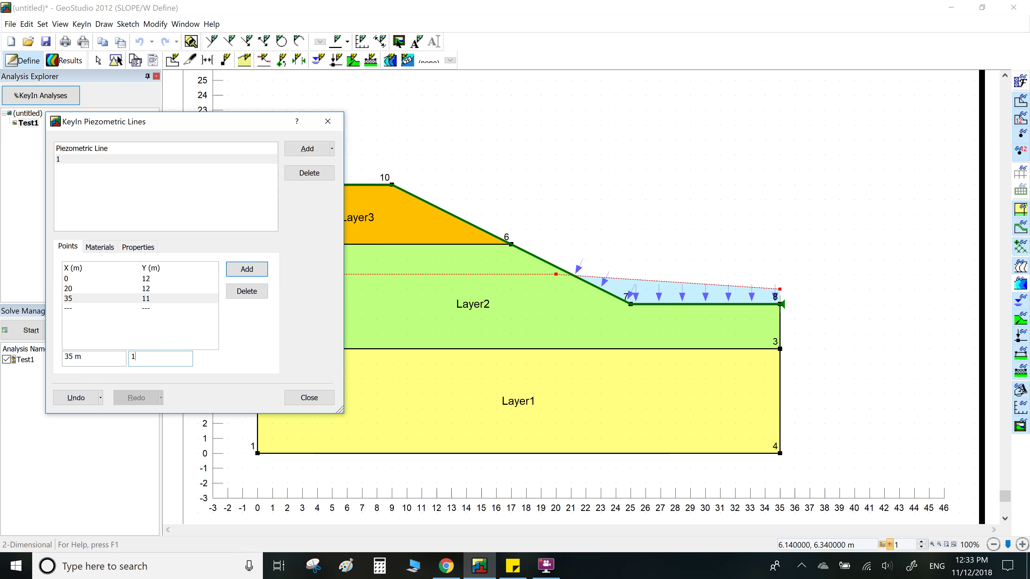
left_click(152, 290)
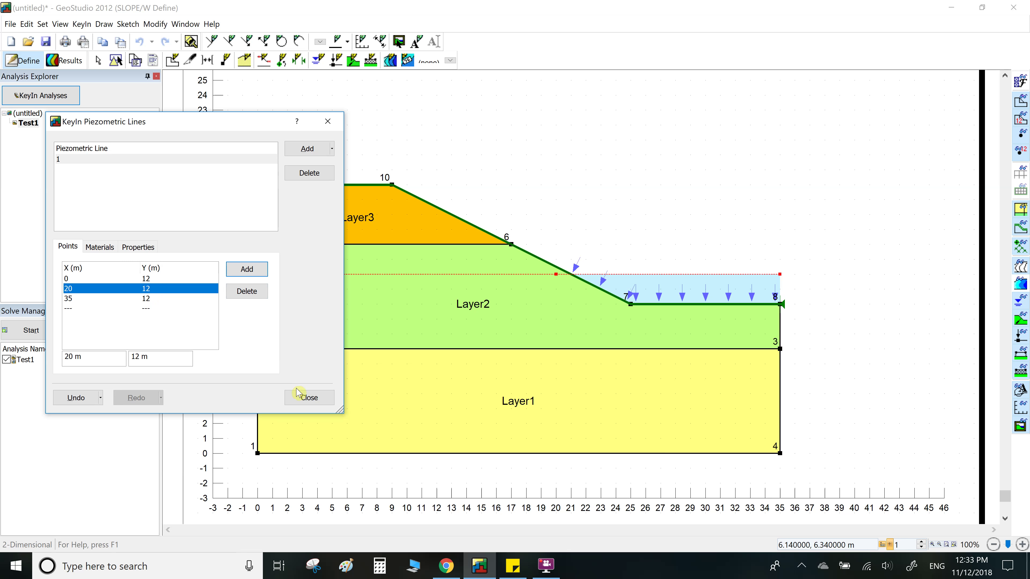
left_click(308, 397)
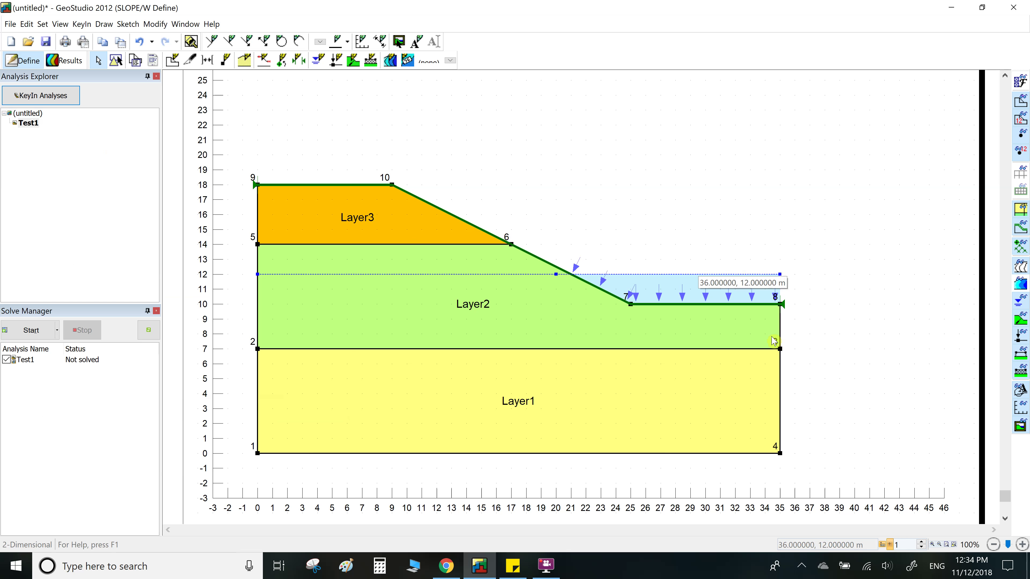
Draw the slip surface entry range along the slope crest from about (0.7, 18) to (9, 18) m.
scroll(774, 341, "up", 1)
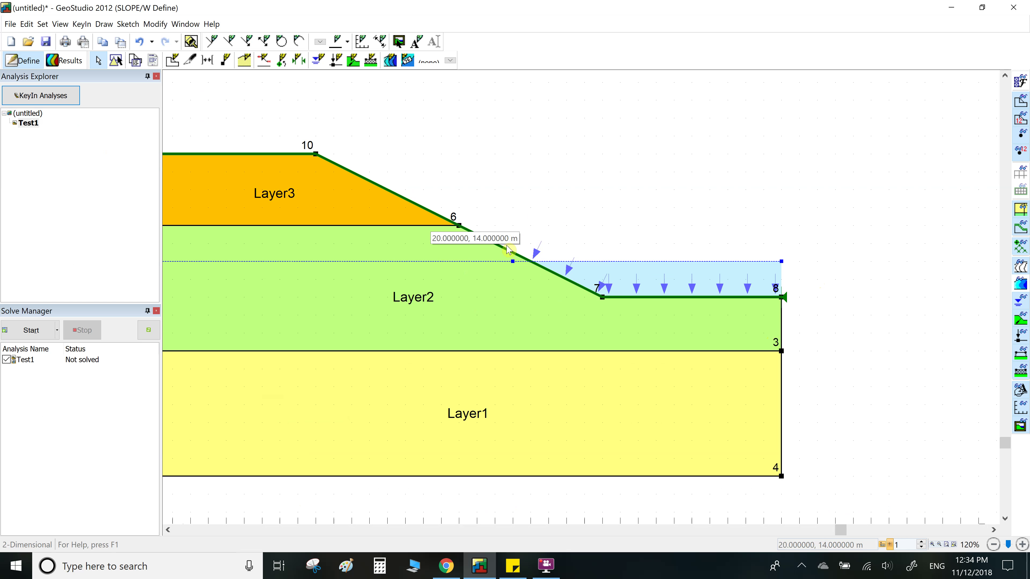
scroll(512, 313, "down", 1)
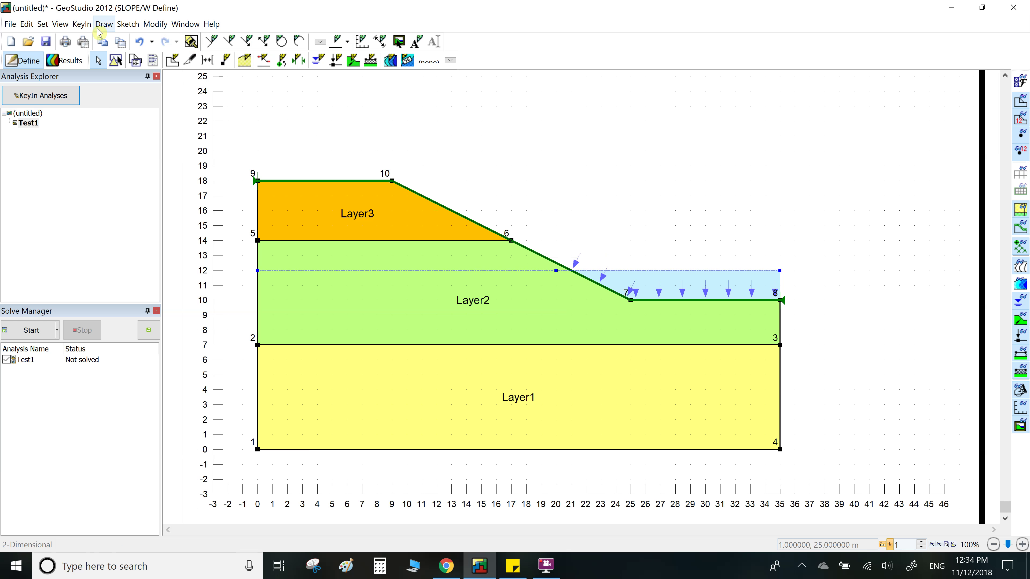
left_click(106, 27)
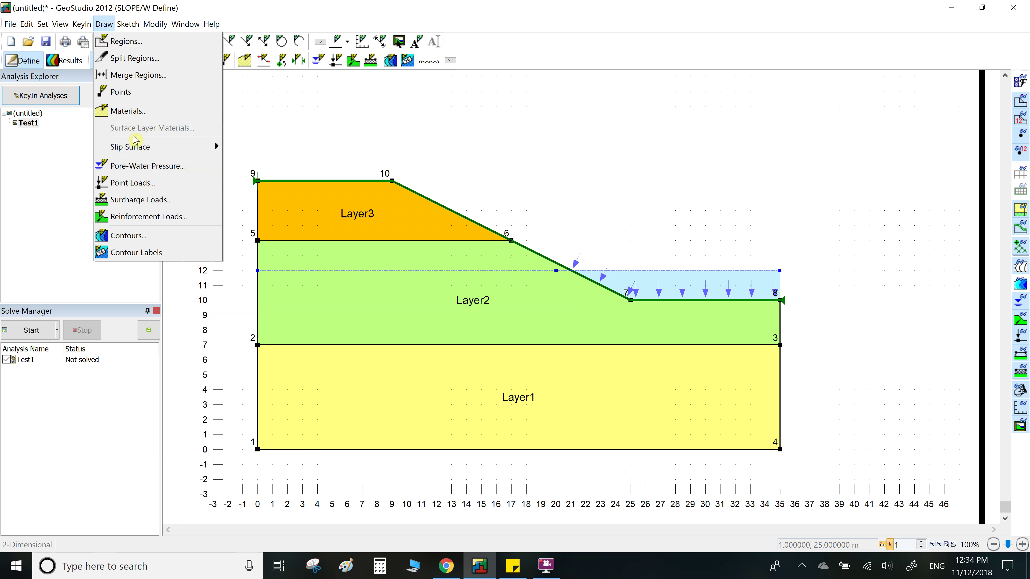
mouse_move(179, 147)
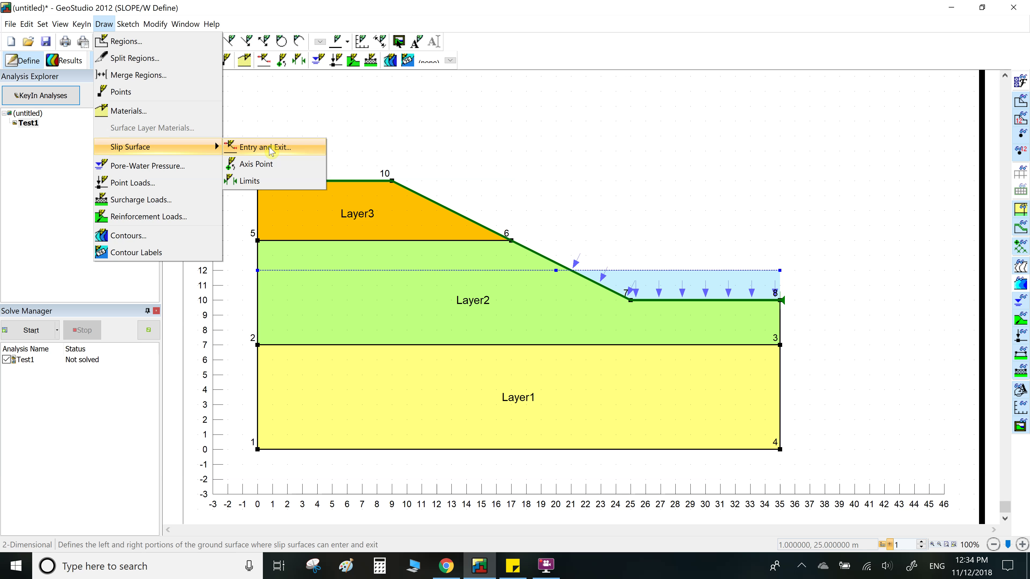
left_click(287, 150)
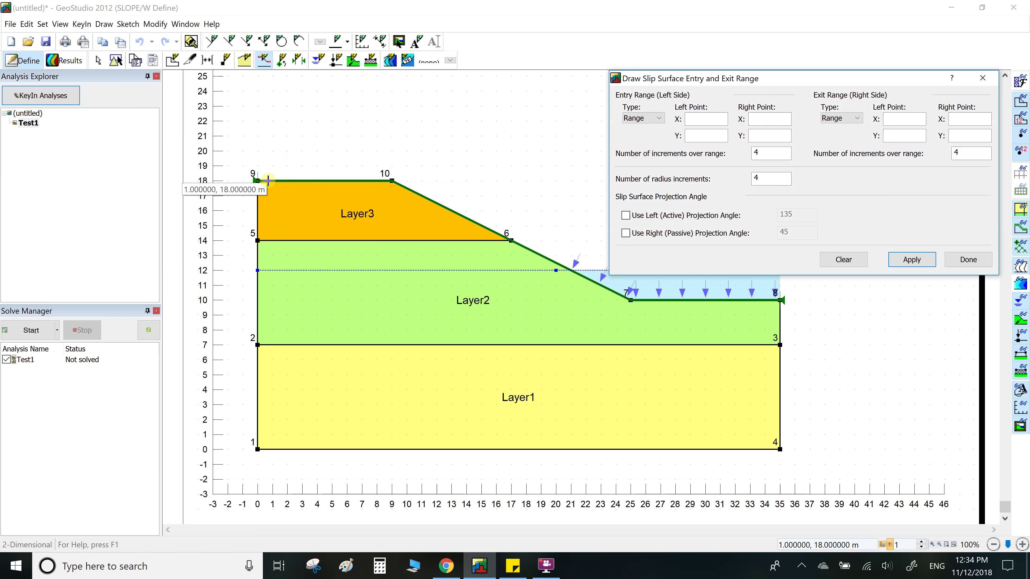
left_click_drag(268, 179, 392, 180)
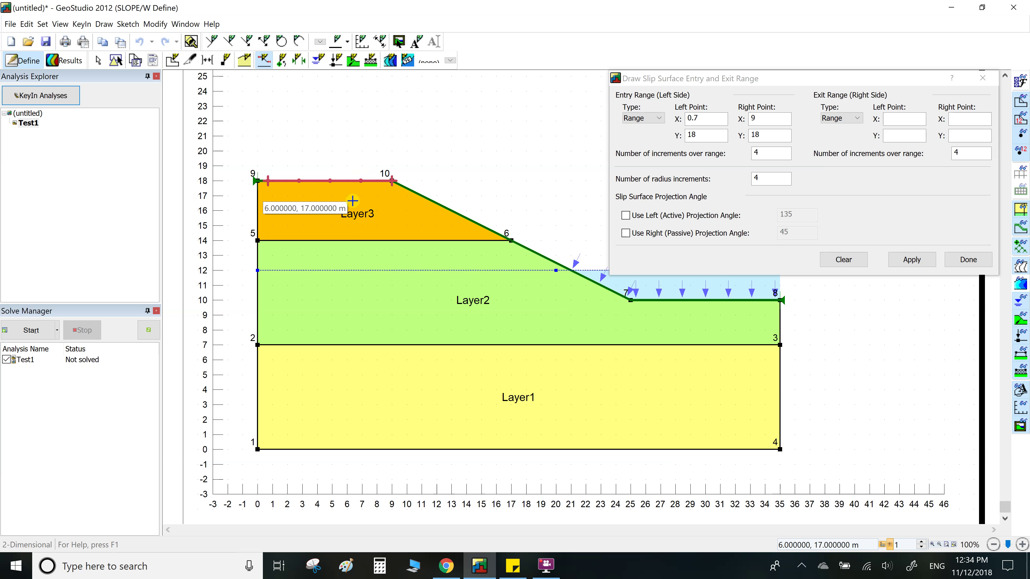
Draw the slip surface exit range along the toe surface from about (24.936, 10.032) to (35, 10) m and finish.
left_click_drag(746, 75, 611, 31)
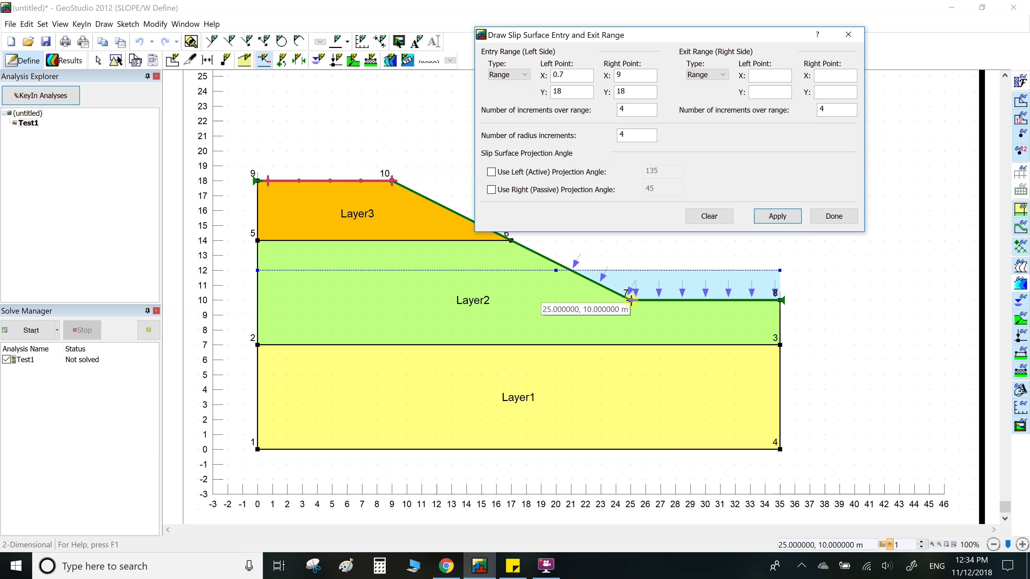
left_click_drag(630, 300, 780, 300)
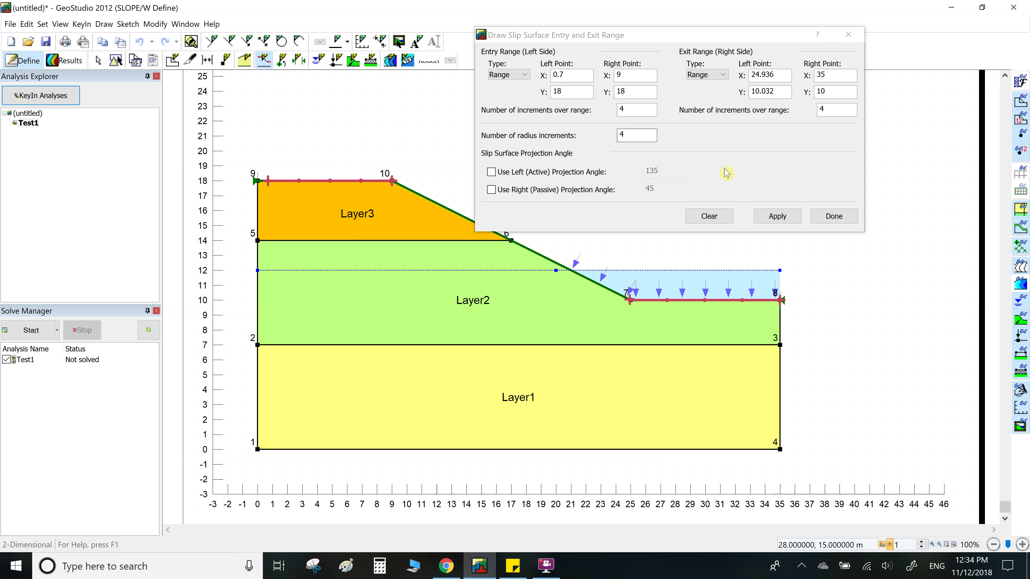
left_click(828, 217)
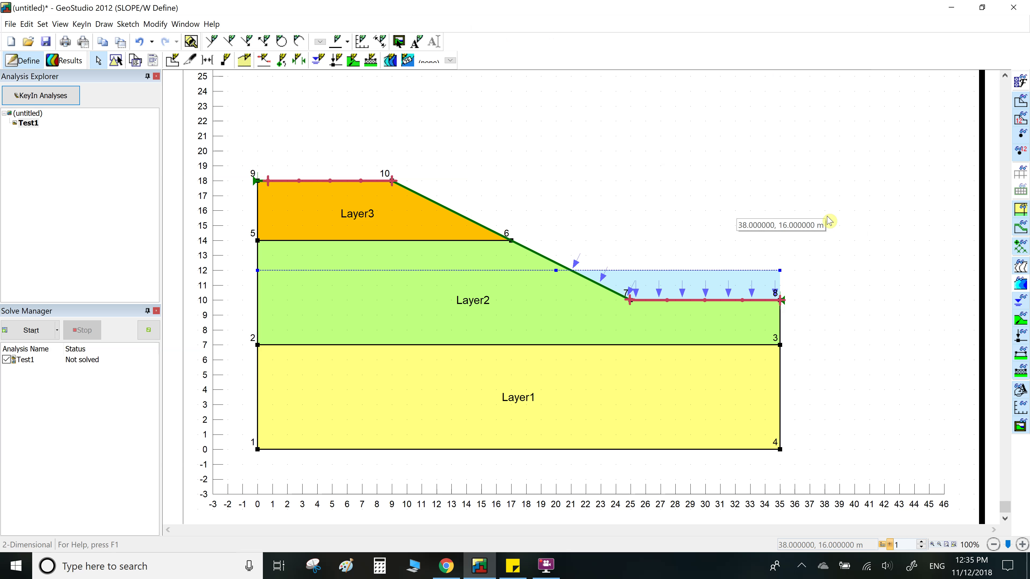
Solve the Test1 analysis, saving the project on the Desktop as er in GeoStudio Compressed format.
scroll(617, 397, "down", 1)
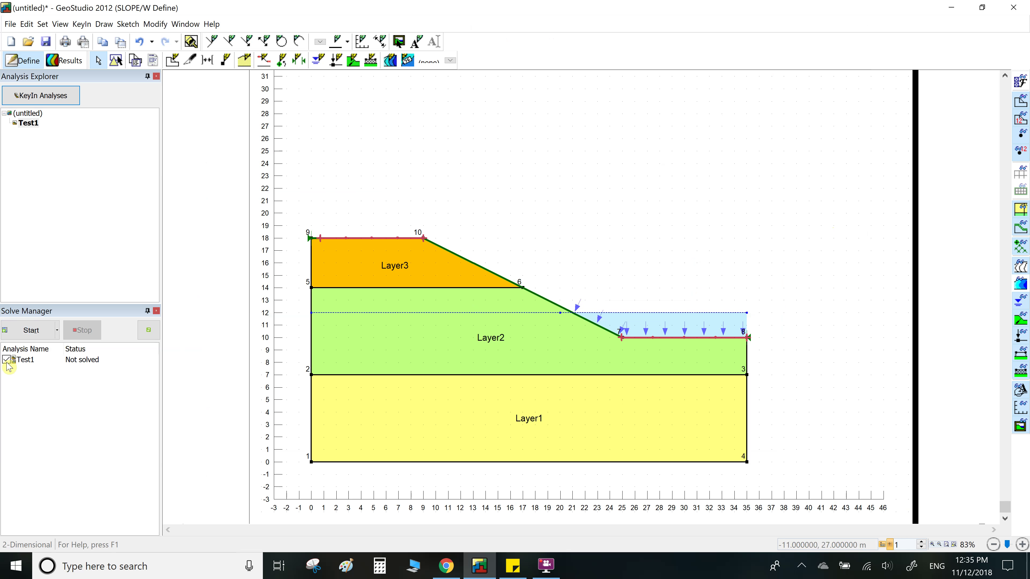
left_click(32, 333)
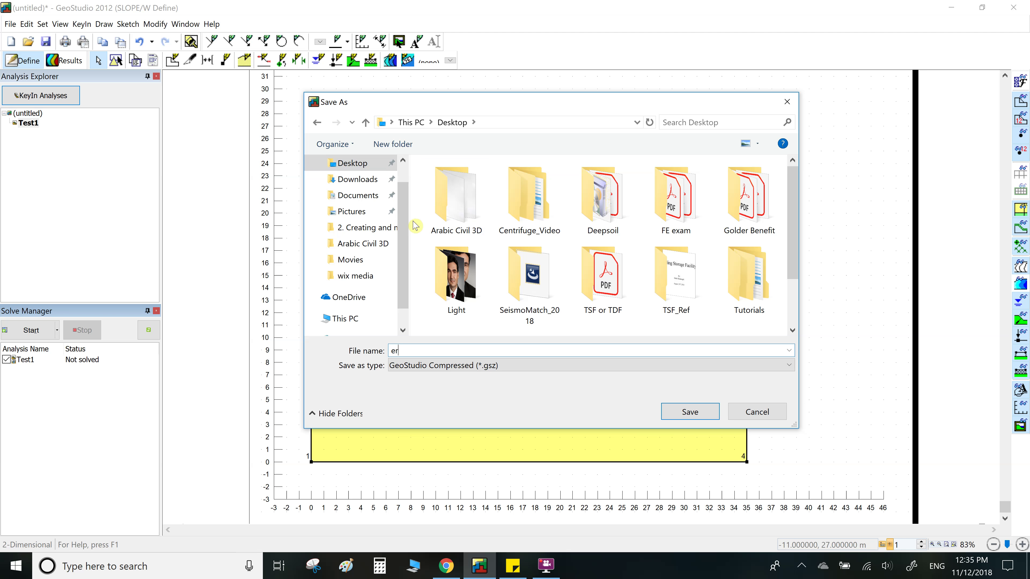
left_click(696, 411)
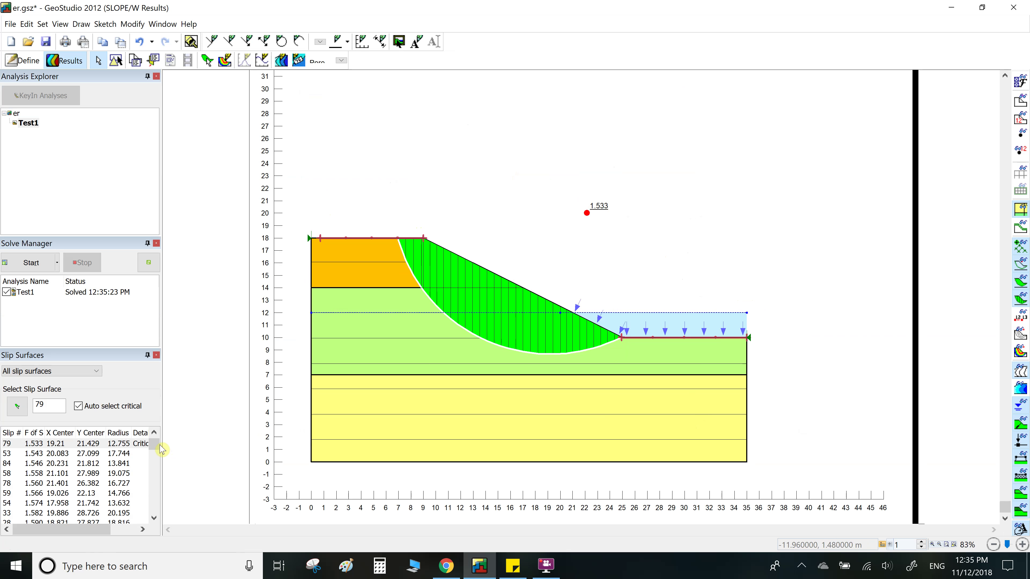
mouse_move(161, 449)
left_mouse_down()
mouse_move(155, 460)
mouse_move(156, 441)
mouse_move(155, 523)
mouse_move(155, 440)
left_mouse_up()
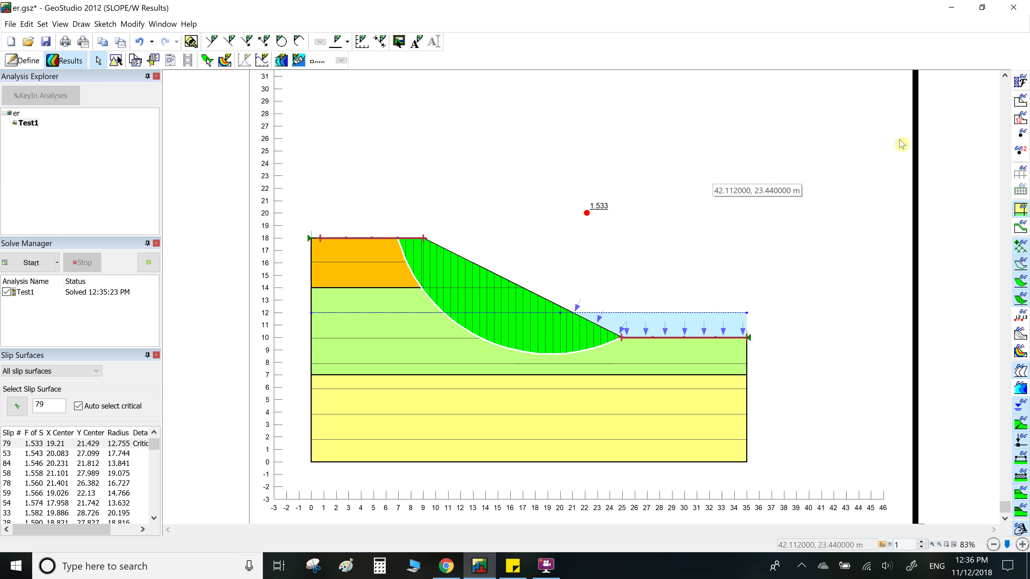
Enable View All Slip Surfaces in the results display preferences.
left_click(1026, 82)
left_click_drag(649, 52, 316, 112)
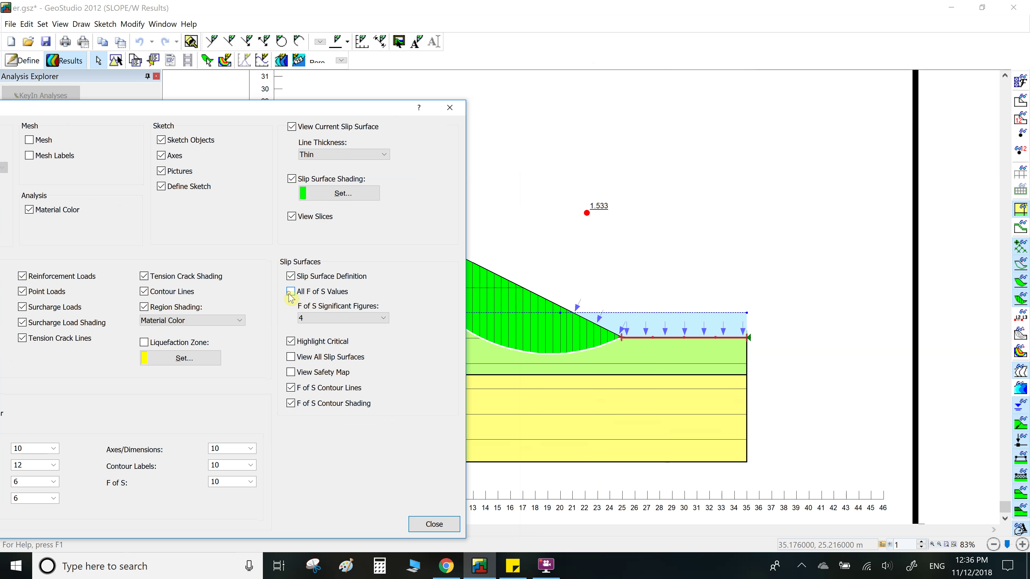
left_click_drag(251, 107, 531, 100)
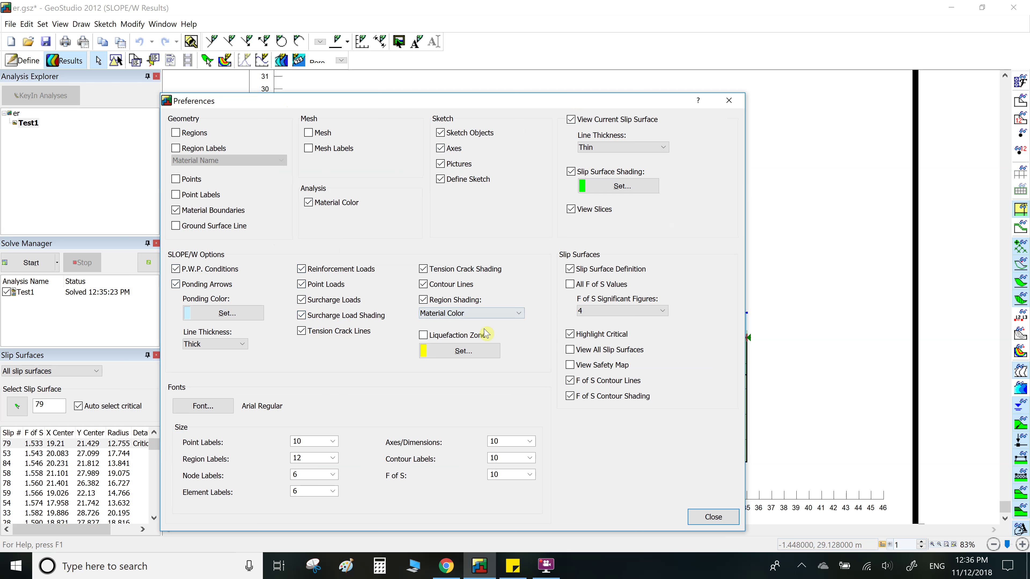
left_click(570, 349)
left_click_drag(617, 109, 303, 110)
key("Escape")
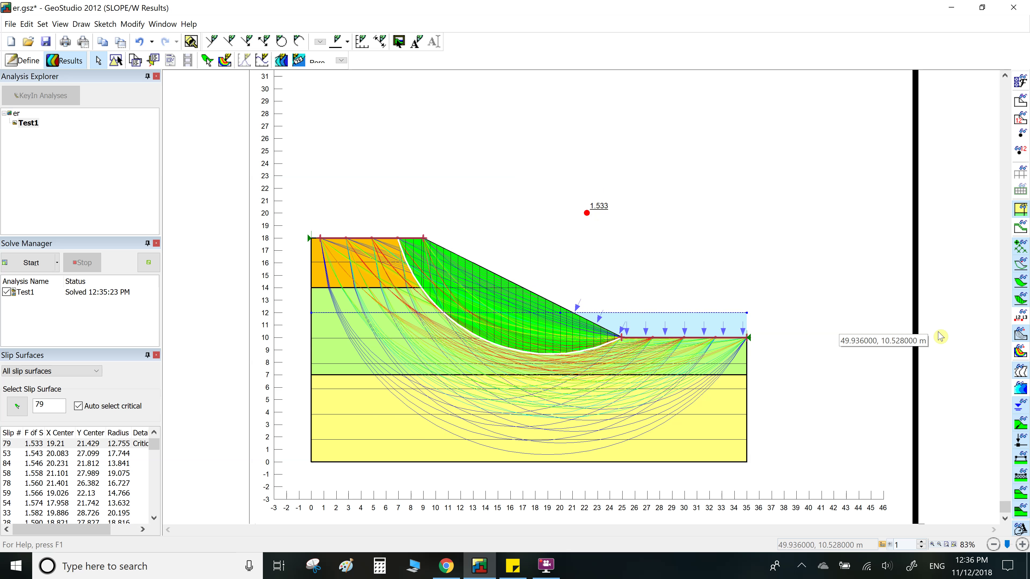
Display the safety map over the slope results and turn it off again.
left_click(1021, 352)
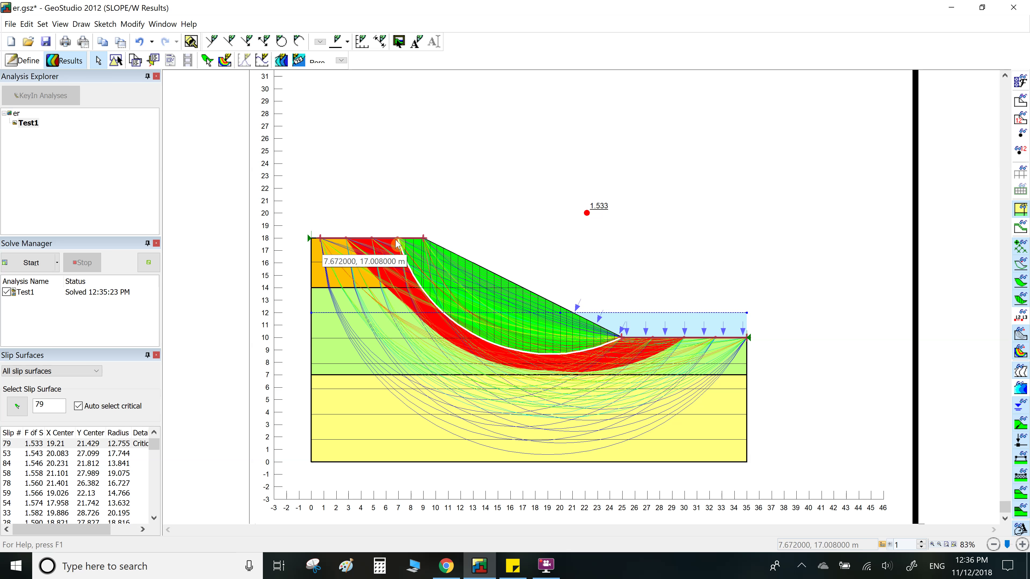
left_click(1020, 352)
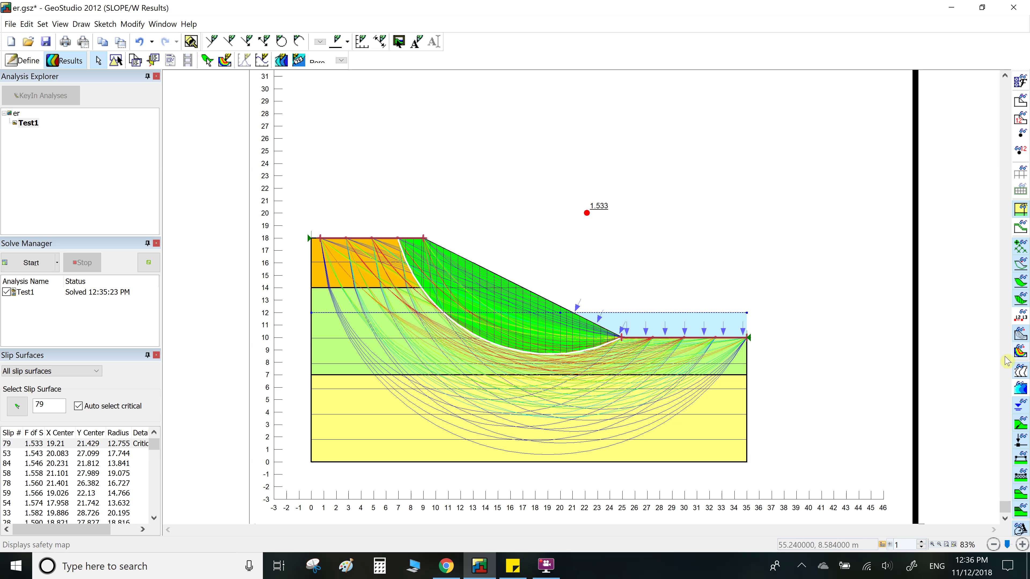
Shade the model with the Pore-Water Pressure contours and show their legend.
left_click(340, 62)
left_click(342, 62)
left_click(341, 62)
left_click(340, 74)
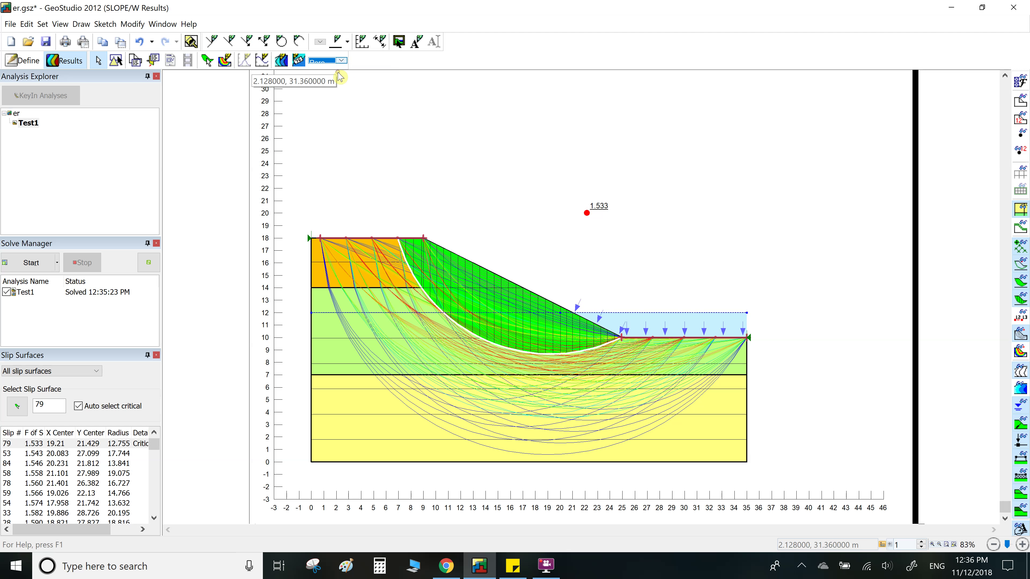
left_click(282, 60)
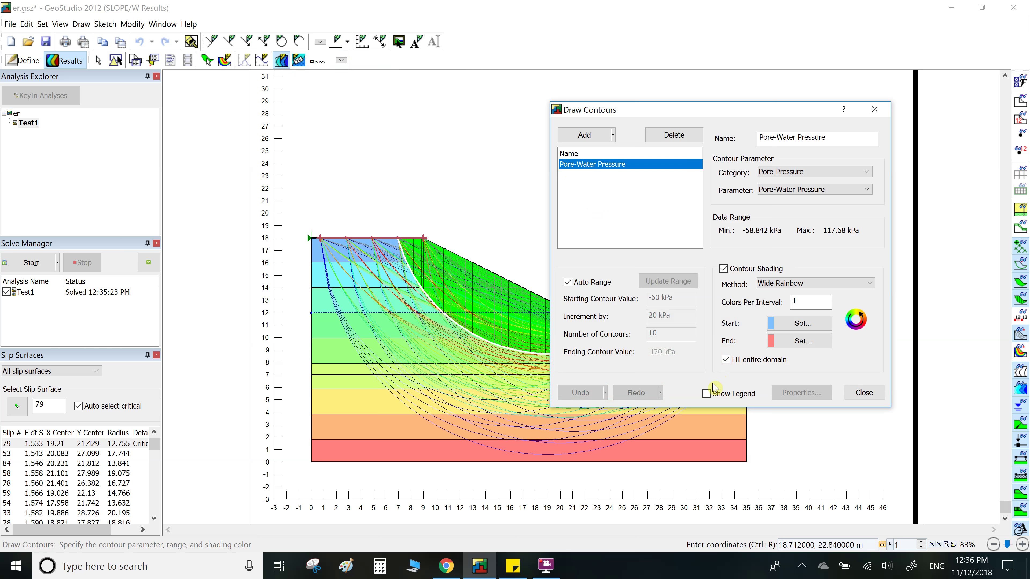
left_click(707, 393)
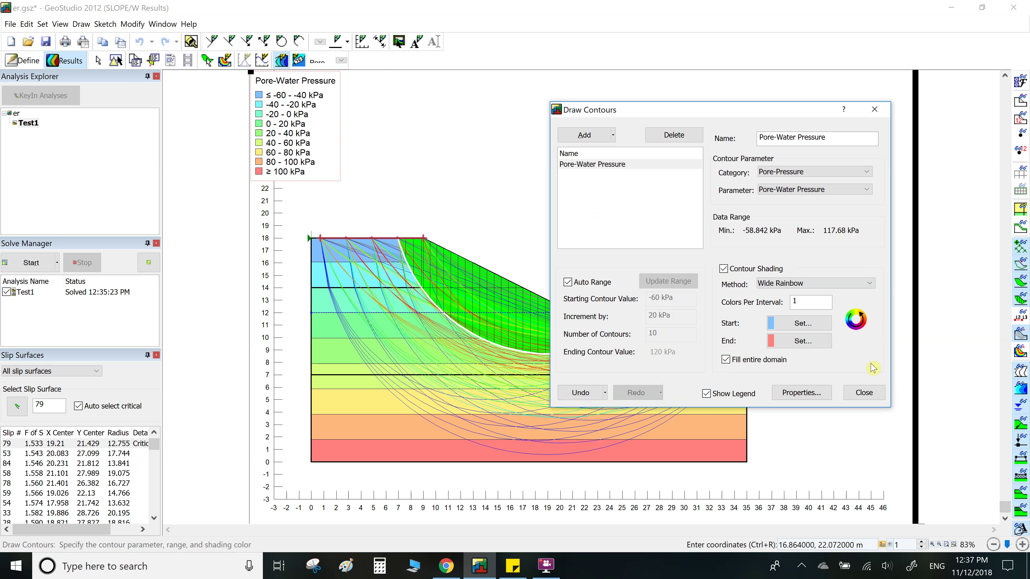
left_click(865, 393)
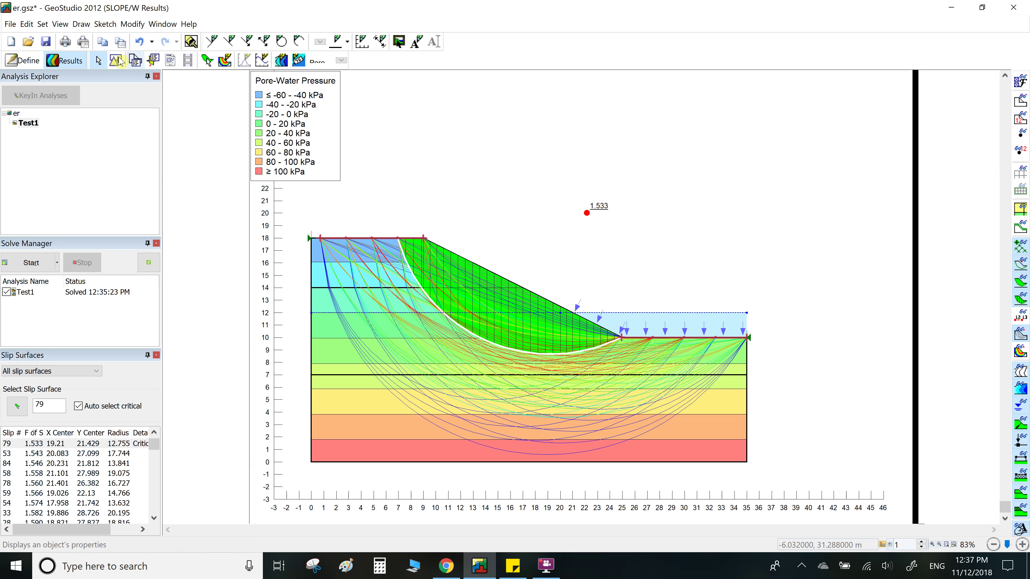
Move the Pore-Water Pressure legend into the empty area above the ponded water and finish modifying objects.
left_click(116, 60)
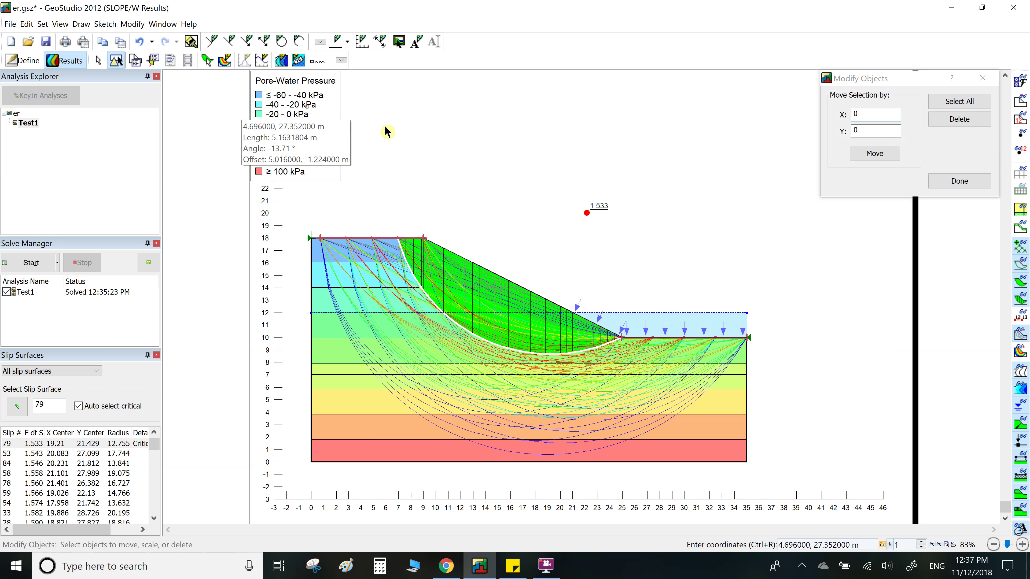
left_click_drag(730, 171, 748, 149)
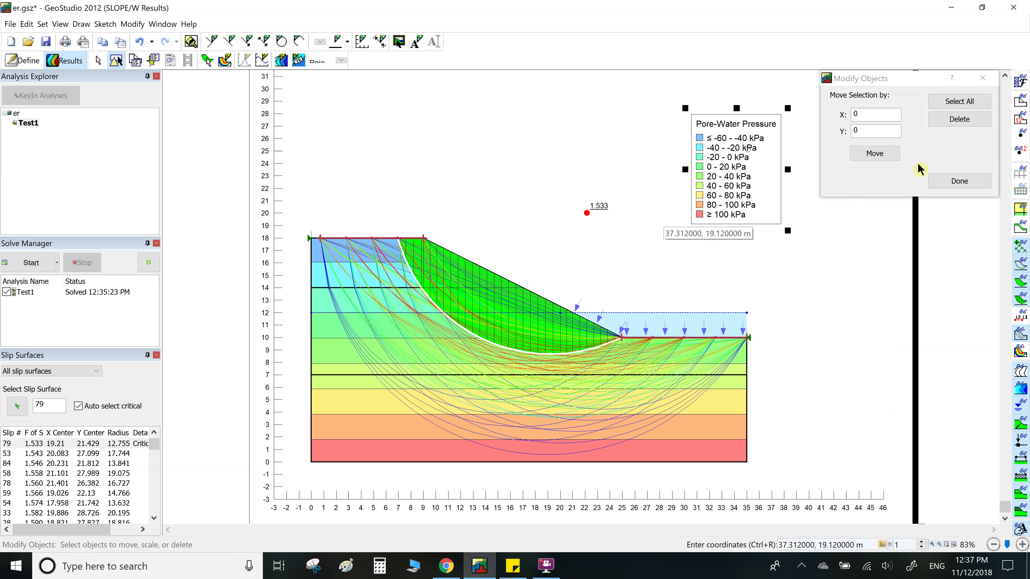
left_click(985, 82)
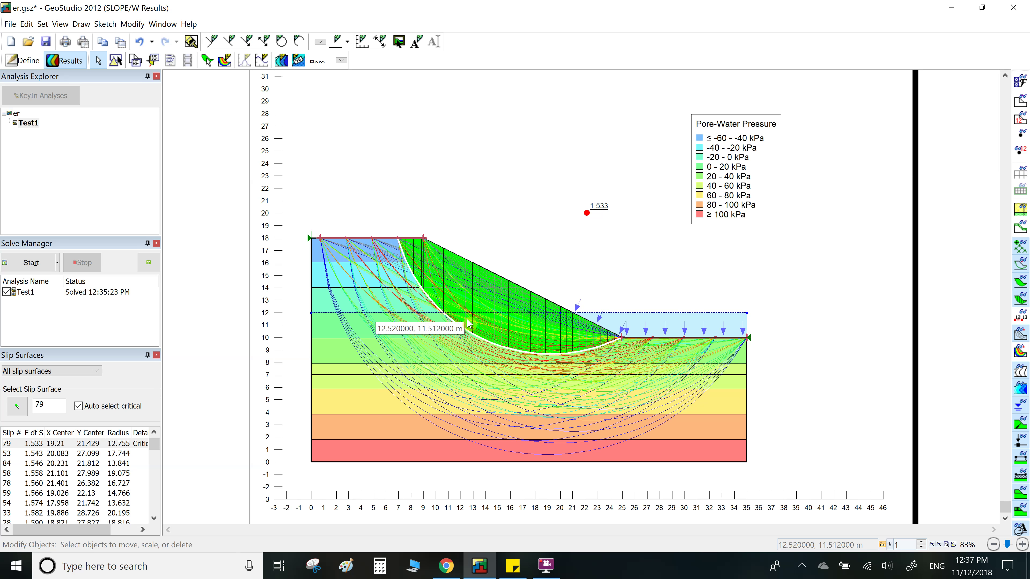
Return to the model definition and set Test1's number of slices to 10 in its advanced analysis settings.
scroll(472, 327, "up", 1)
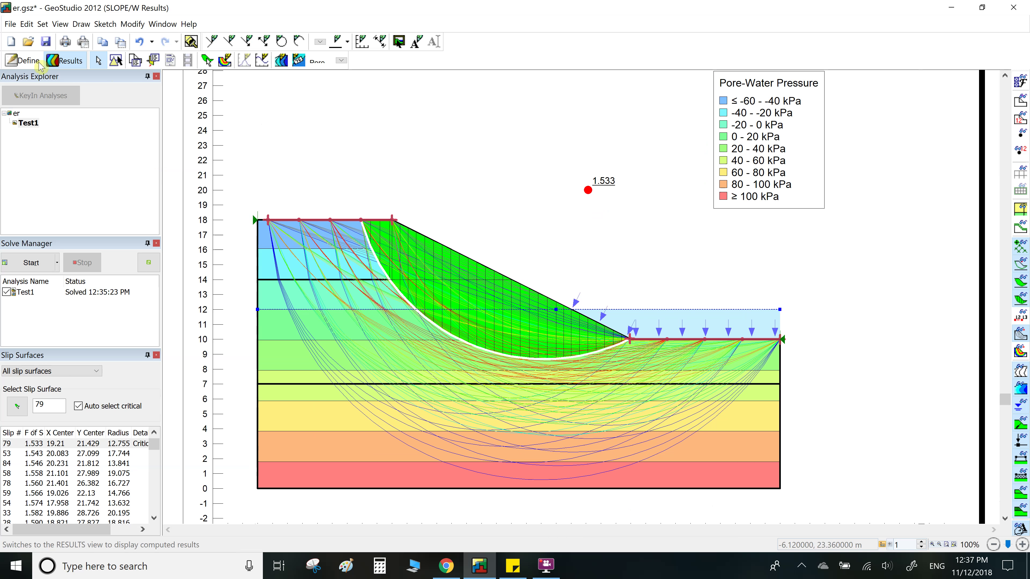
left_click(29, 61)
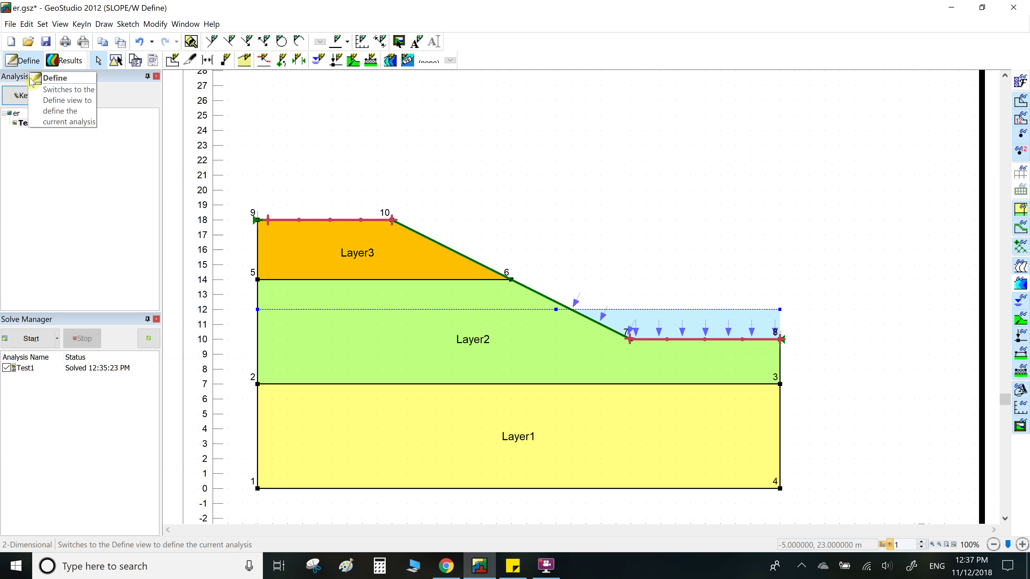
left_click(38, 97)
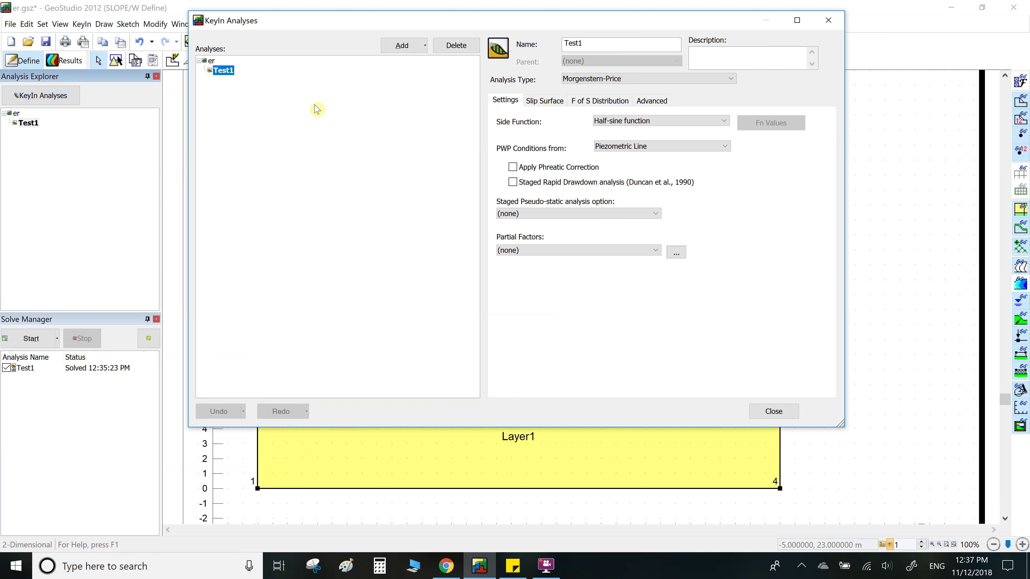
left_click(547, 101)
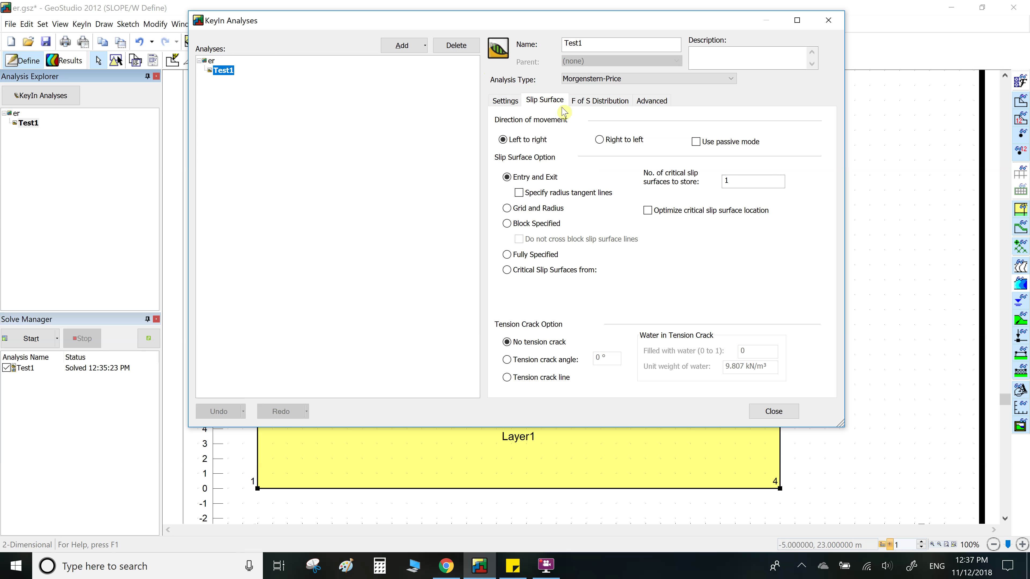
left_click(583, 104)
left_click(640, 105)
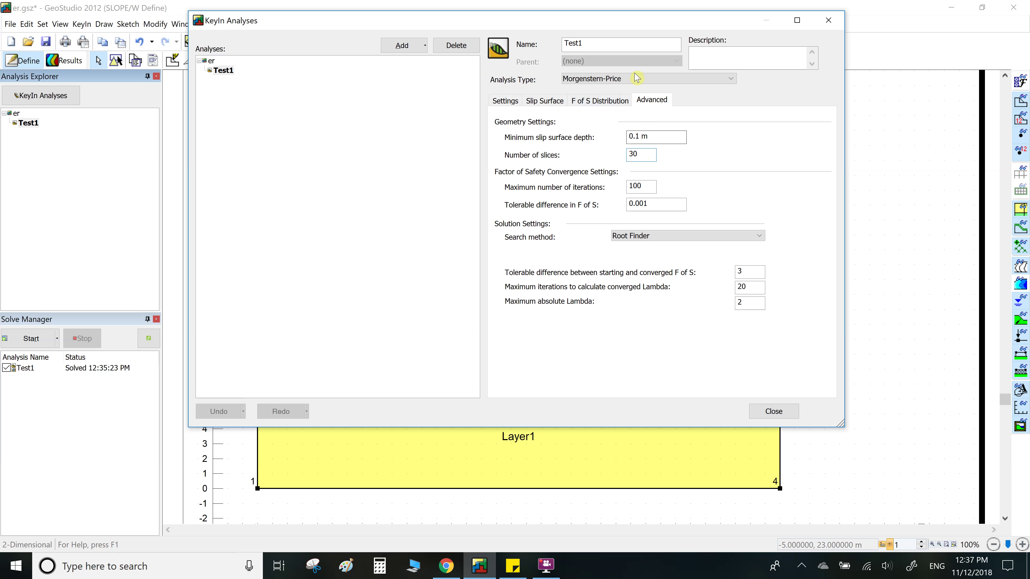
left_click_drag(629, 35, 606, 53)
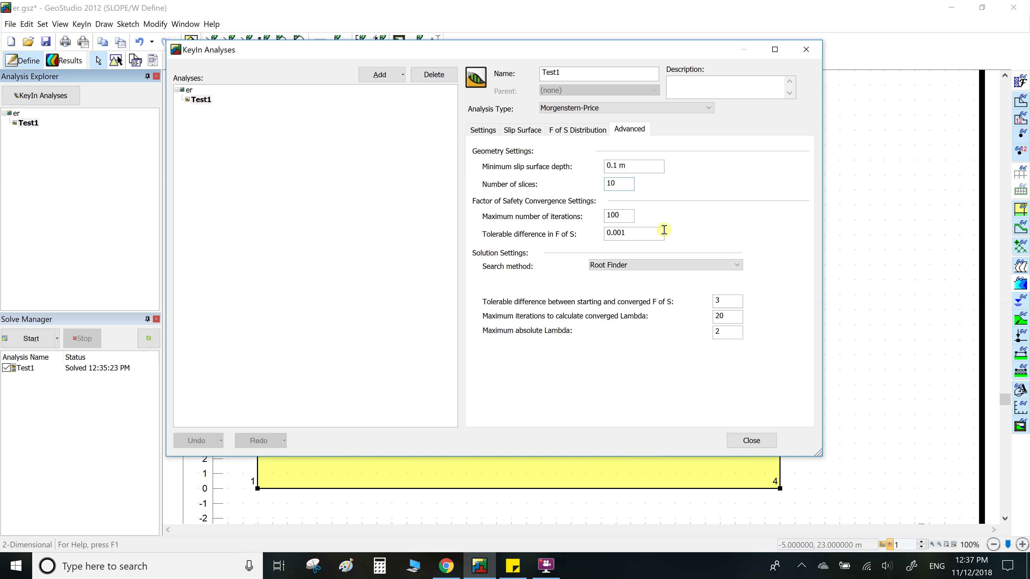
Check the available analysis types, keep Morgenstern-Price, and solve Test1 again.
left_click(574, 108)
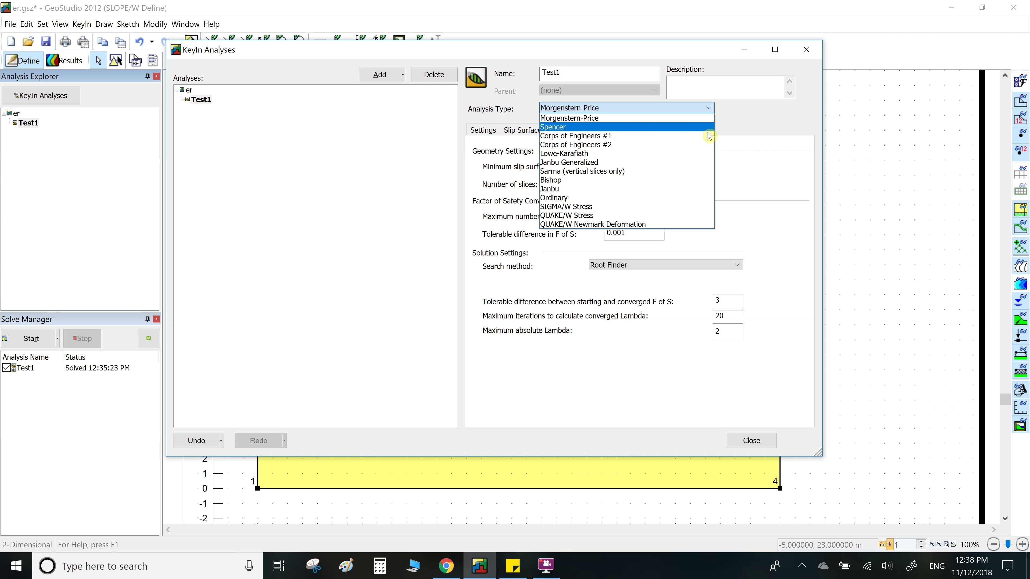
left_click(749, 125)
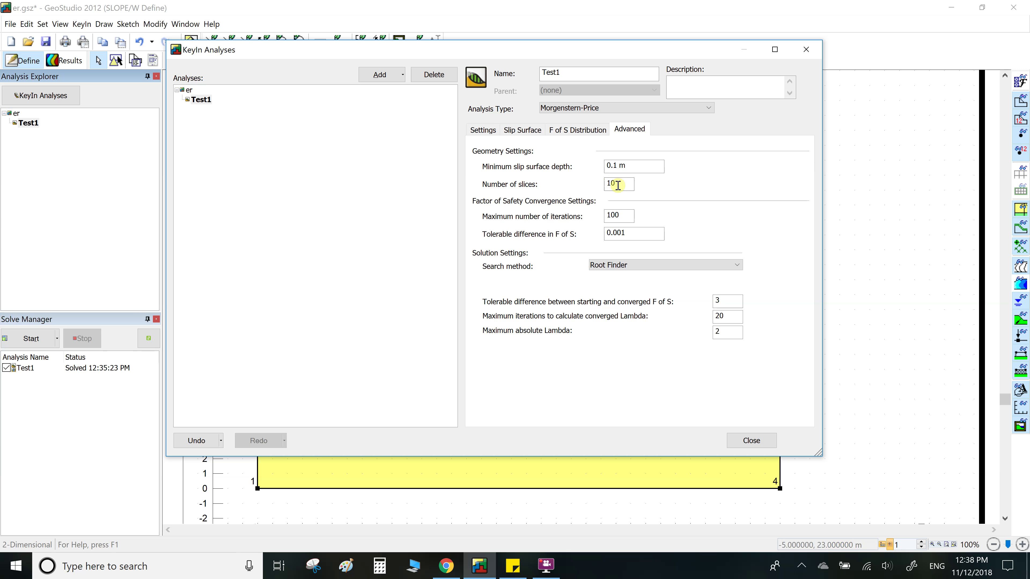
left_click(751, 441)
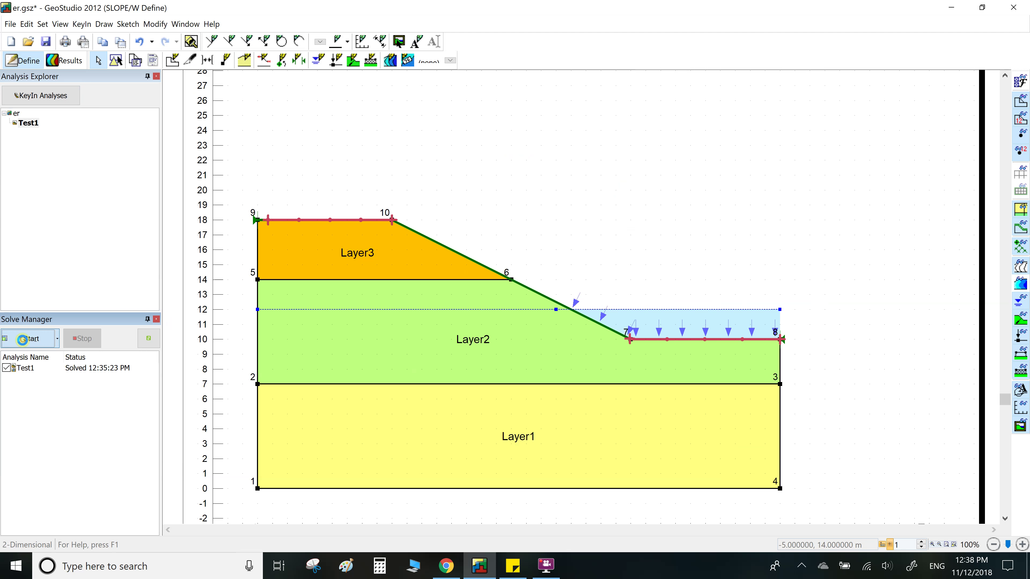
left_click(30, 339)
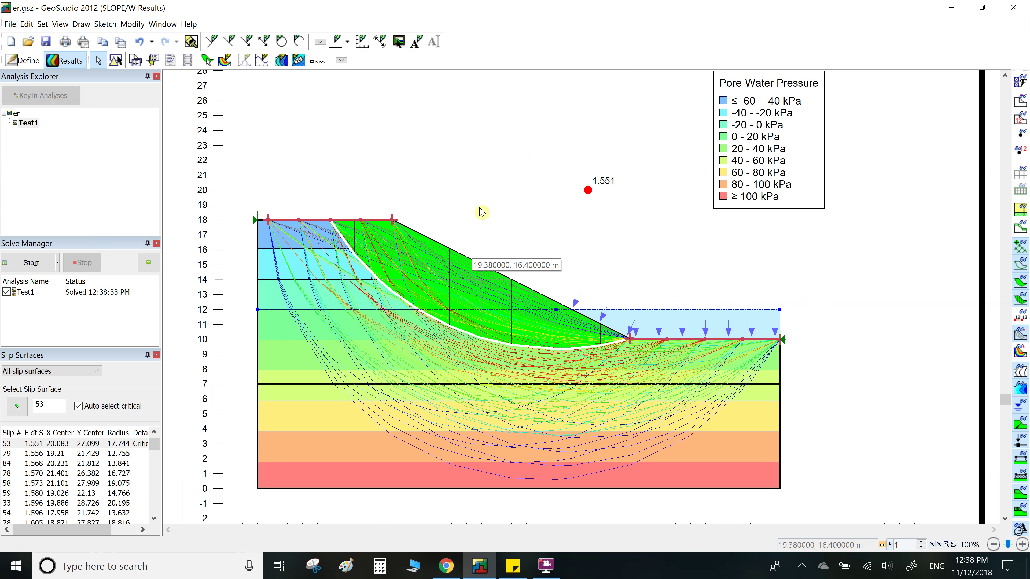
left_click(499, 274)
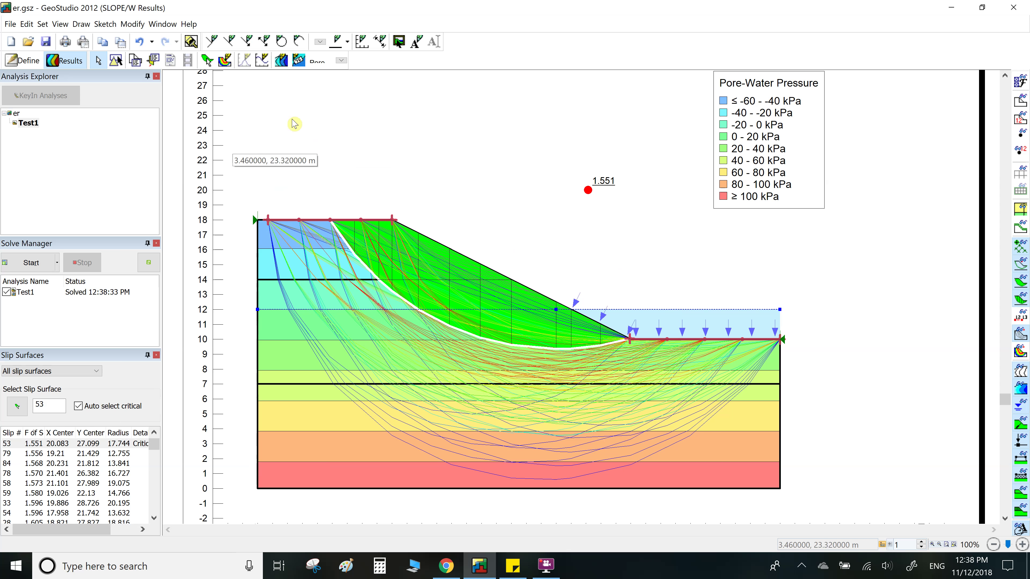
View the slice information with free body diagram and force polygon for slices 1, 2 and 3 of the critical slip surface.
left_click(154, 61)
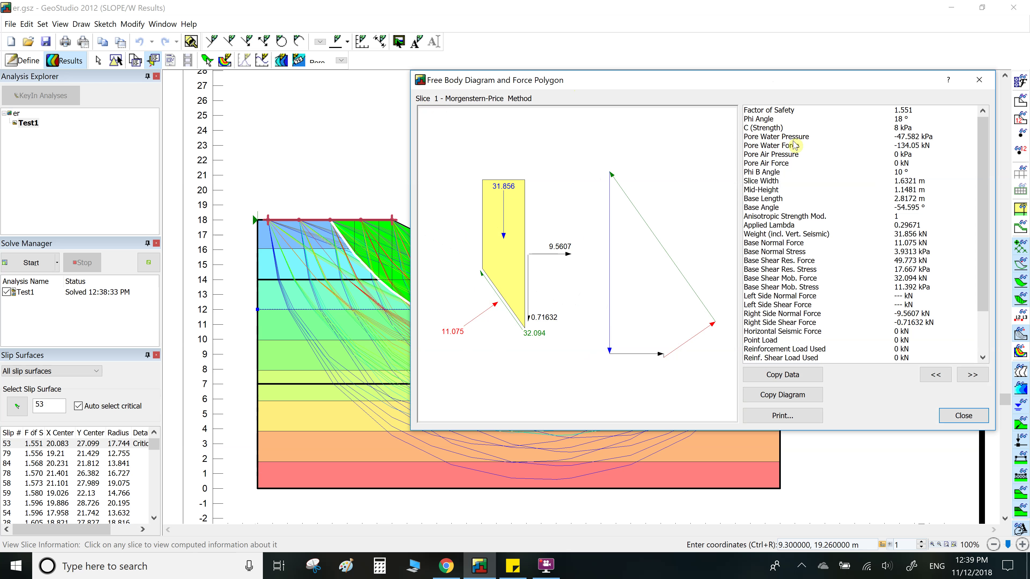
left_click_drag(987, 170, 842, 165)
left_click(968, 377)
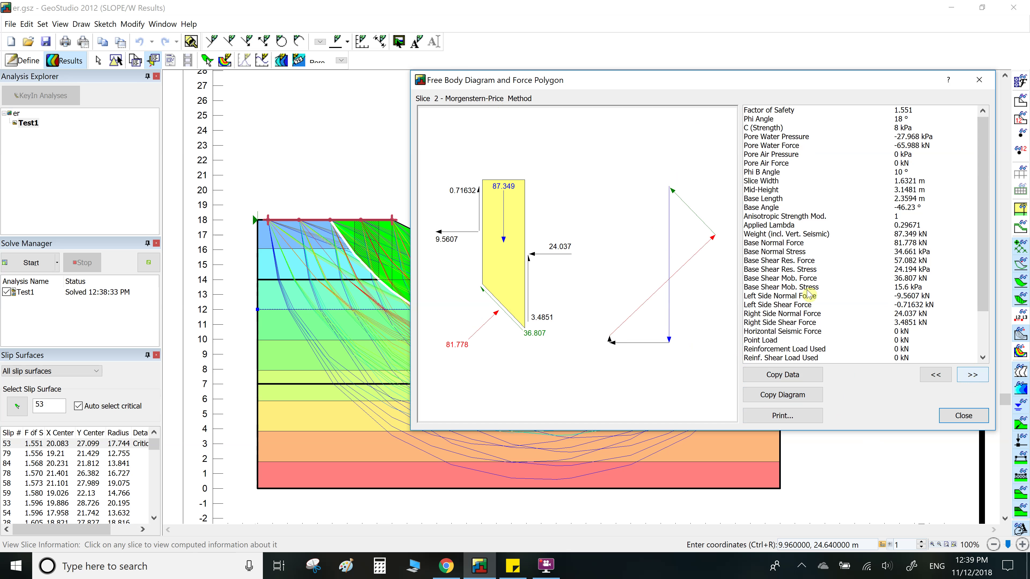
left_click(973, 377)
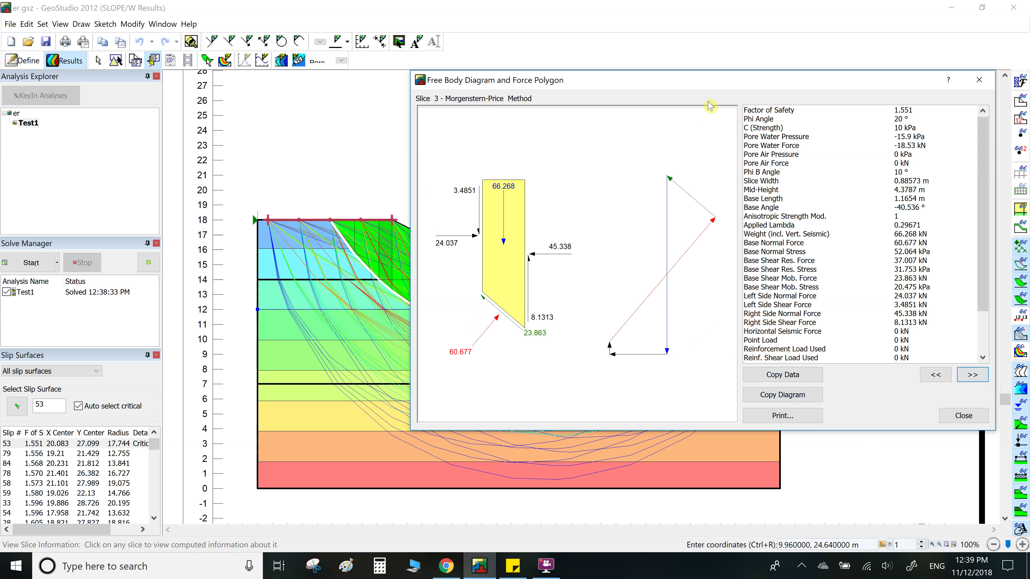
Uncover the sliding mass, view the free body diagrams of slices 5 and 8, and close the slice information.
left_click_drag(688, 81, 775, 174)
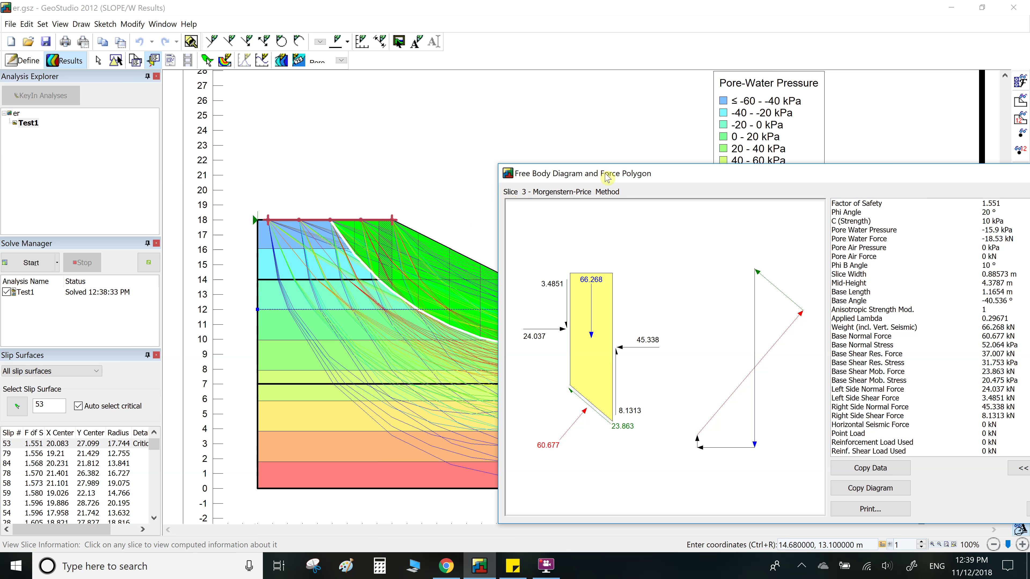
left_click_drag(593, 177, 448, 351)
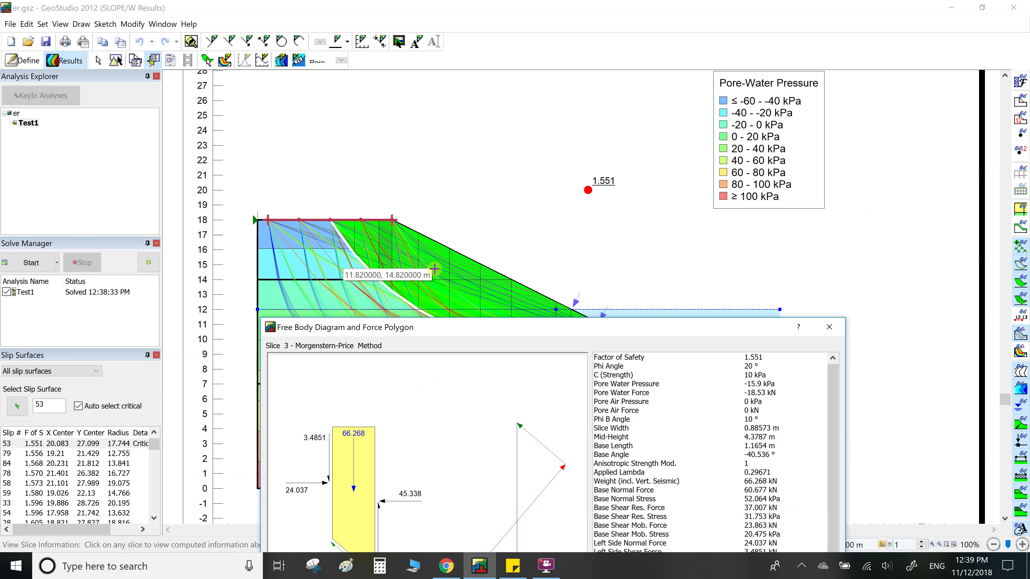
left_click(462, 280)
left_click(418, 269)
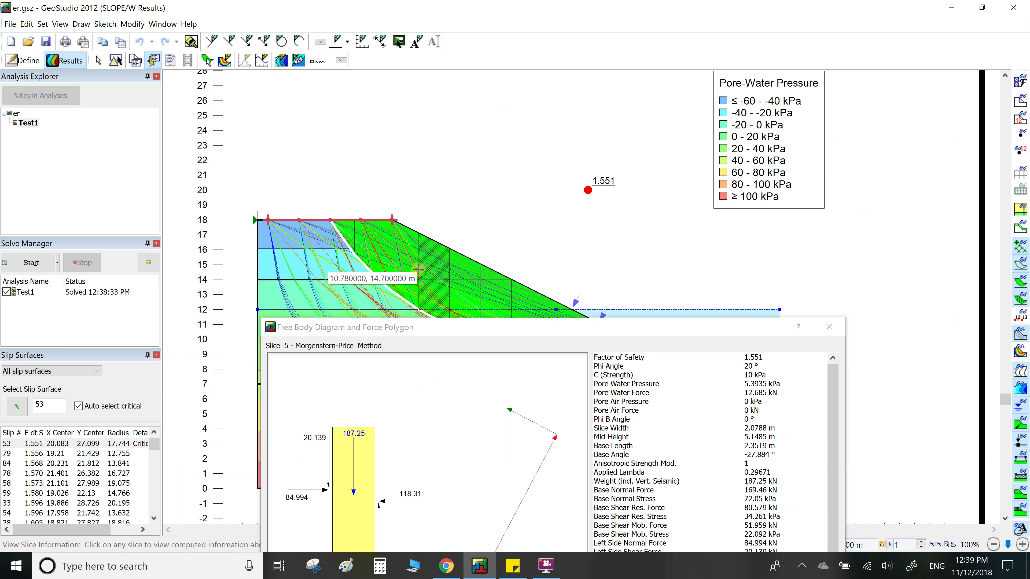
left_click(543, 316)
left_click(538, 315)
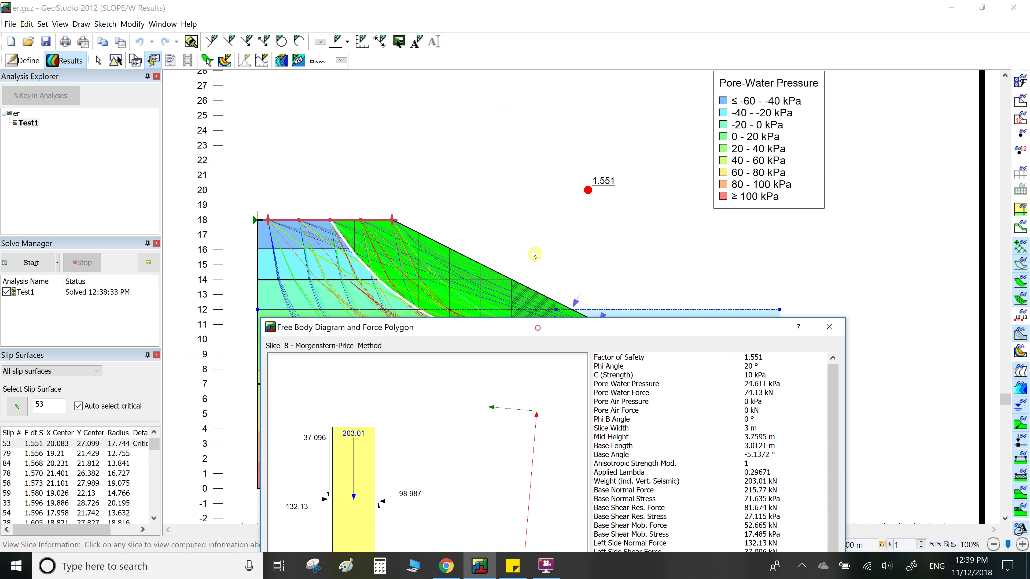
left_click_drag(537, 328, 592, 82)
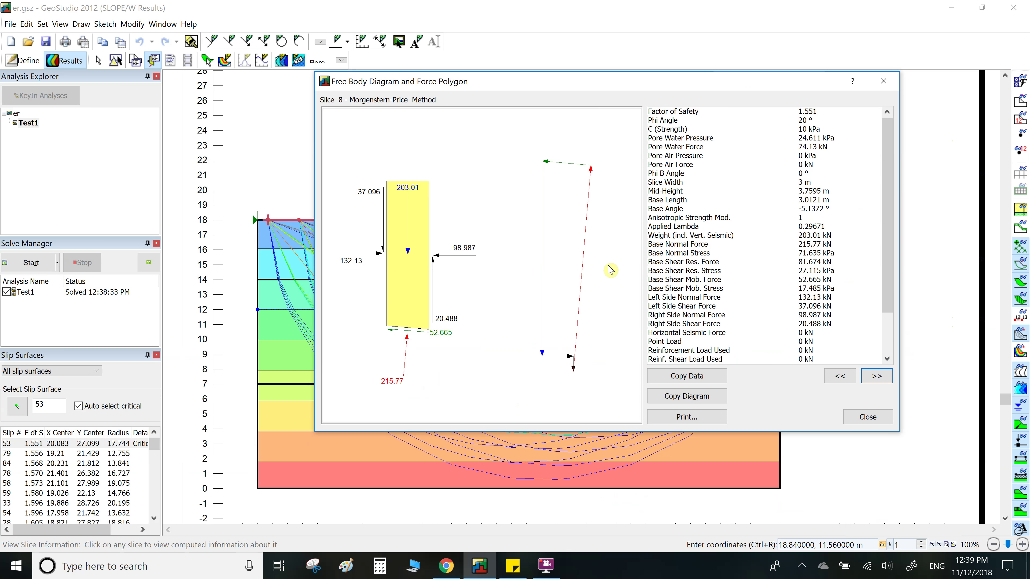
left_click(868, 417)
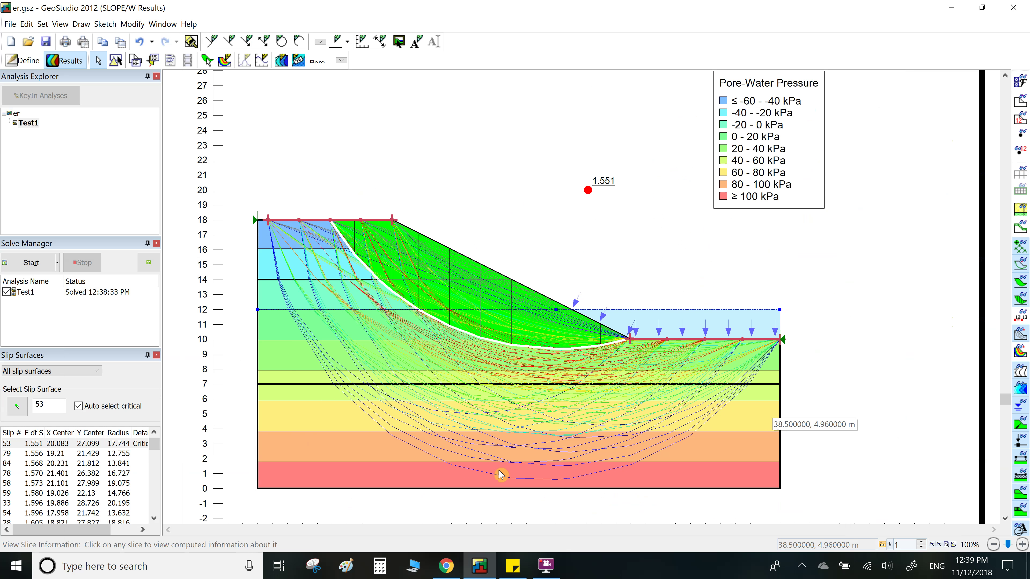